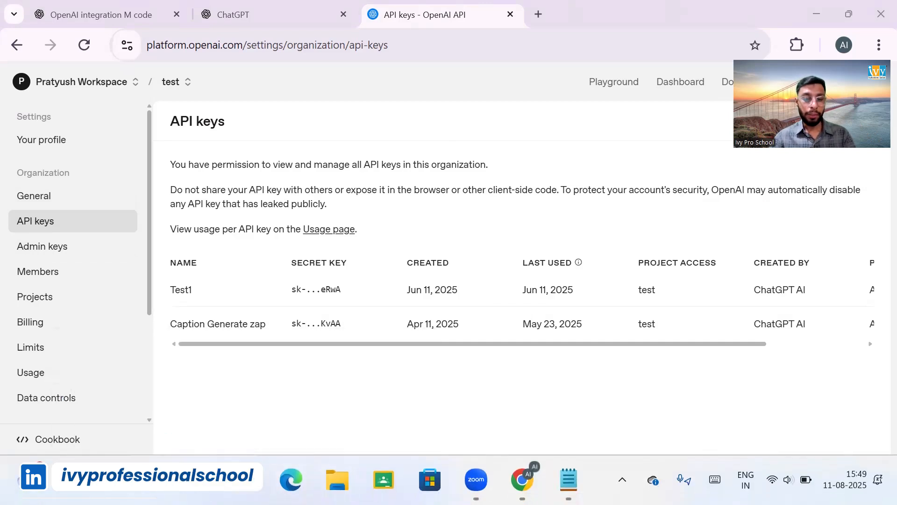
Find Power BI Desktop through the system search and launch it.
key("super+s")
type("power")
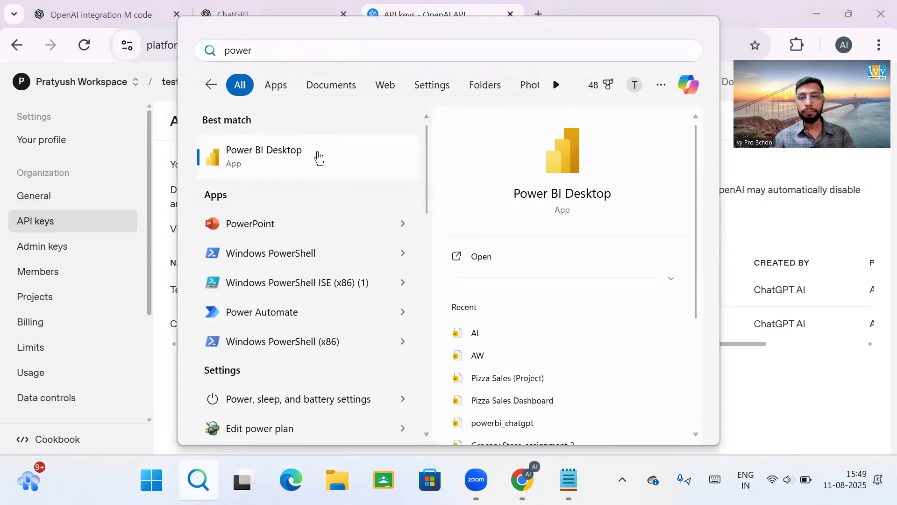
left_click(318, 151)
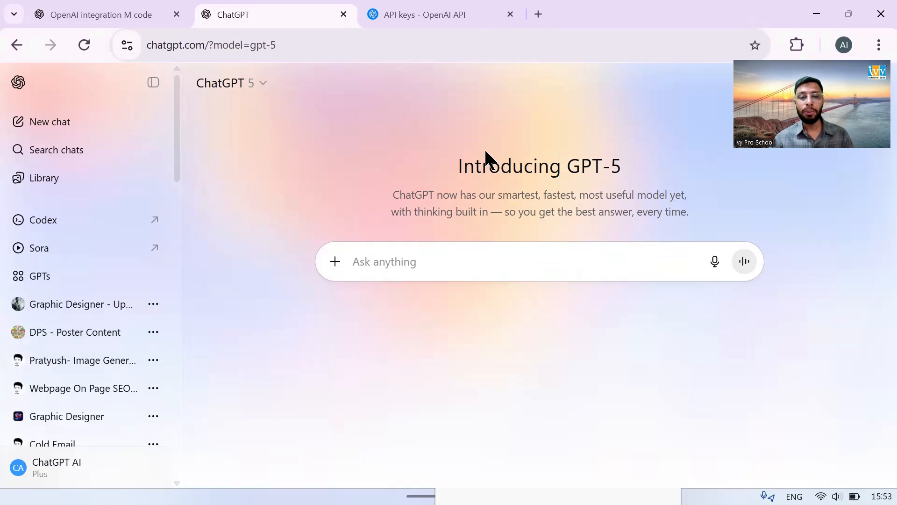
Switch to ChatGPT and submit the prompt "I want to coneect Chatgpt in power query with open ai api key using M code".
left_click(379, 264)
type("I want to cnn")
type("need")
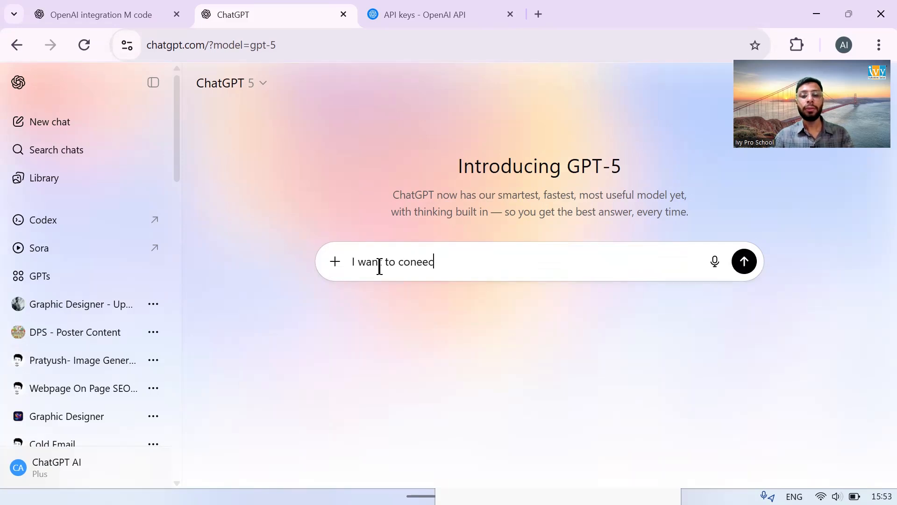
key("BackSpace")
type("ct Chatg")
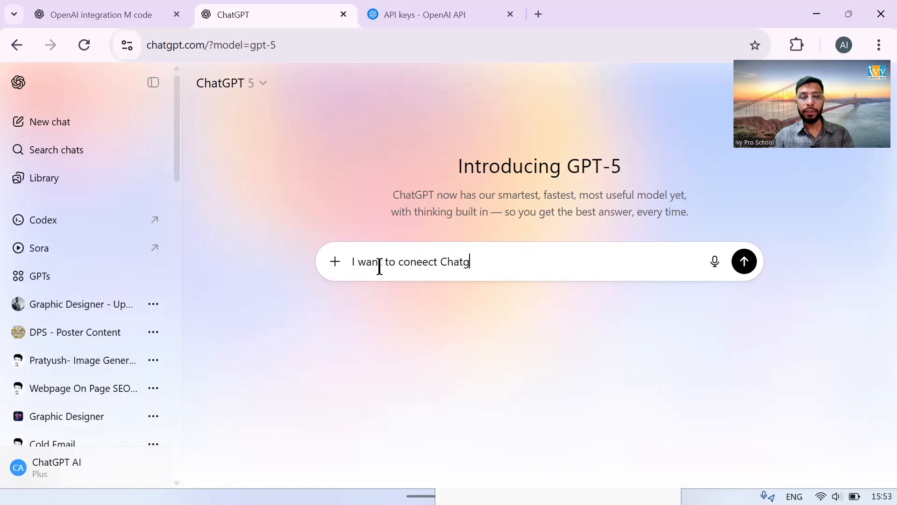
type("pt in power query with open ai")
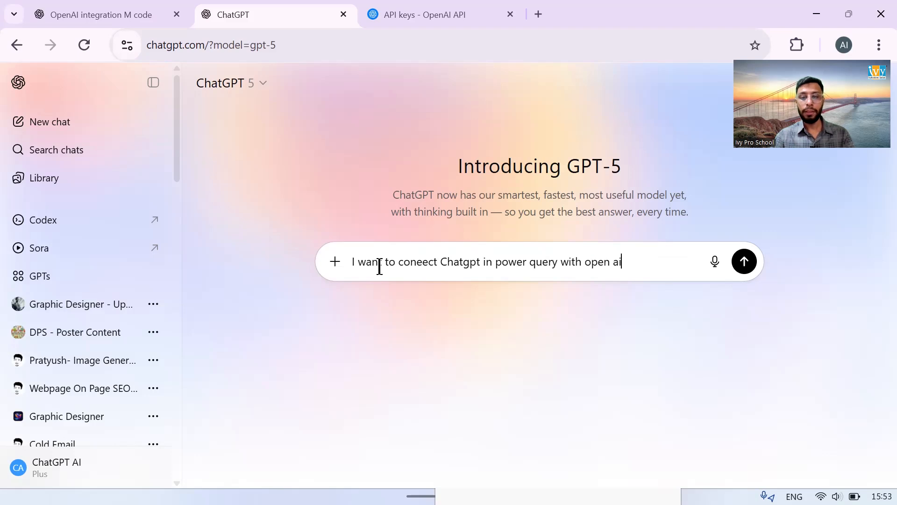
type(" api key using M code")
left_click(744, 295)
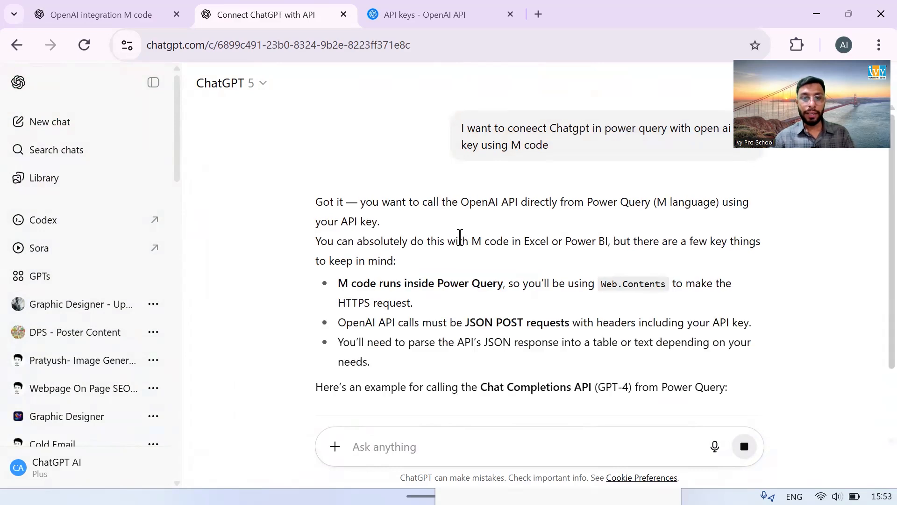
Look through the generated answer and copy the M code example for Power Query.
scroll(459, 246, "down", 5)
scroll(458, 246, "down", 1)
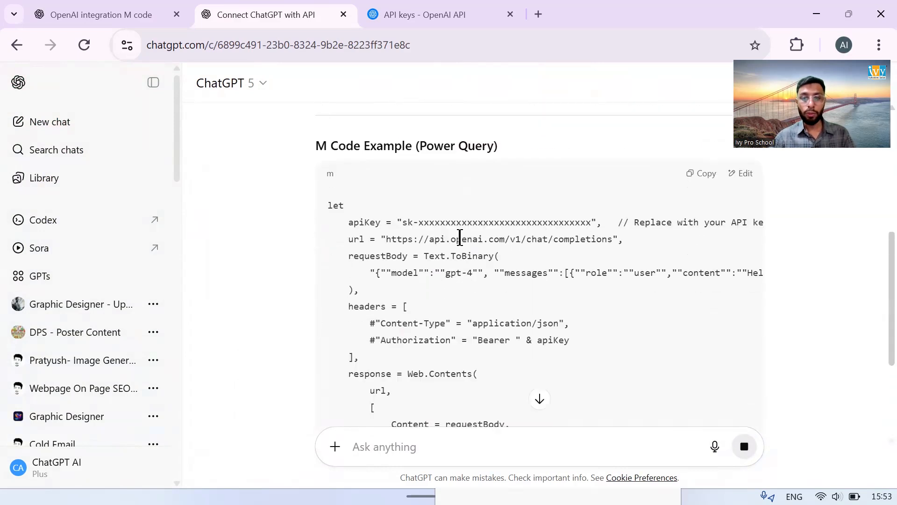
scroll(459, 246, "down", 3)
scroll(459, 247, "down", 5)
scroll(458, 243, "up", 8)
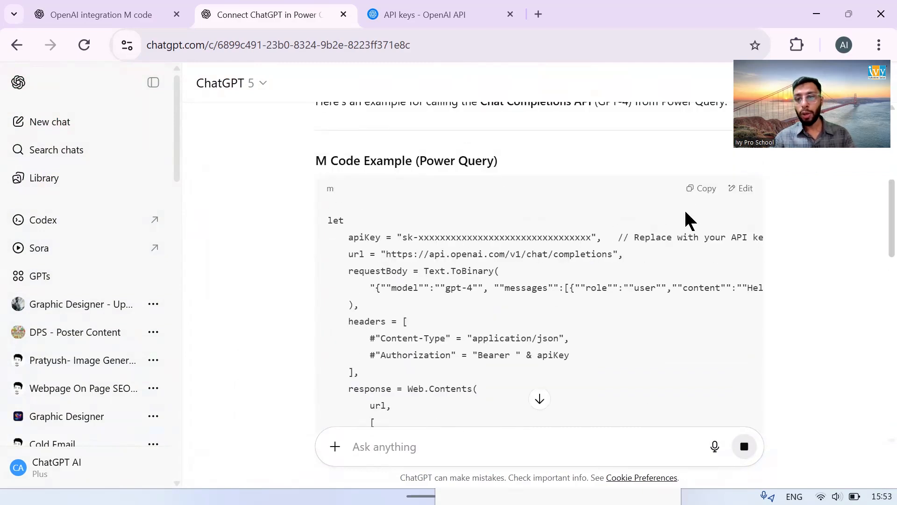
left_click(692, 189)
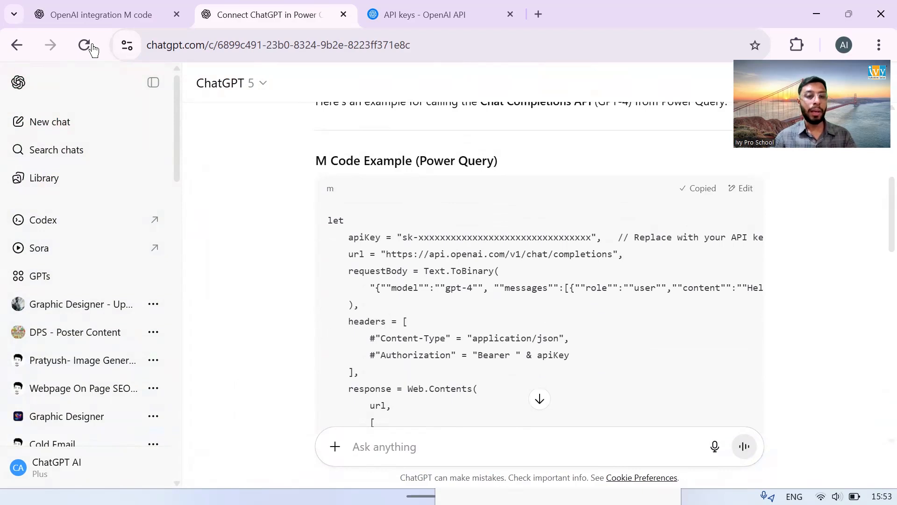
Switch to Power BI Desktop and create a new blank query as a data source.
key("alt+Tab")
left_click(73, 94)
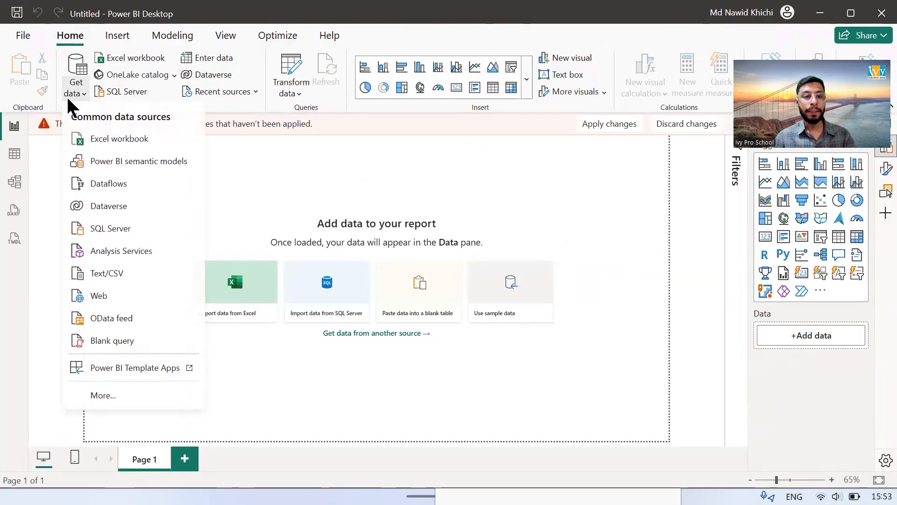
left_click(106, 342)
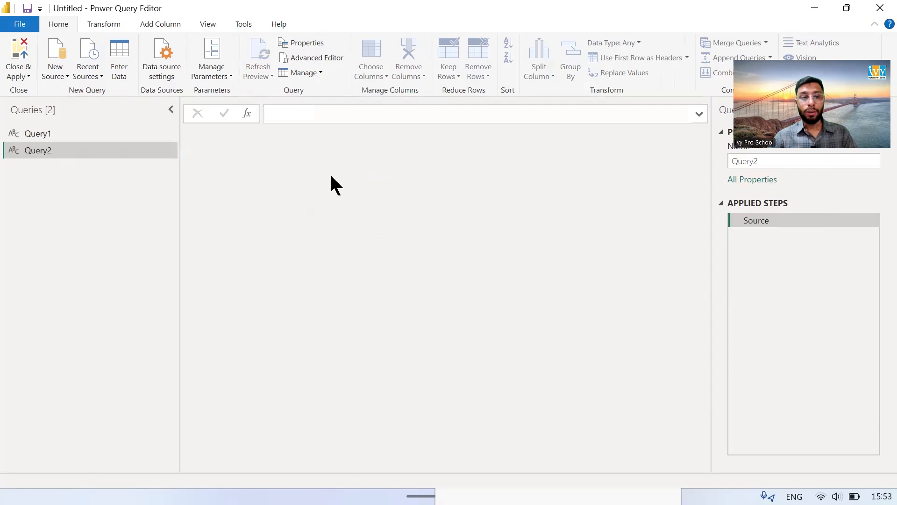
Delete Query1 from the query list and confirm the deletion.
right_click(68, 132)
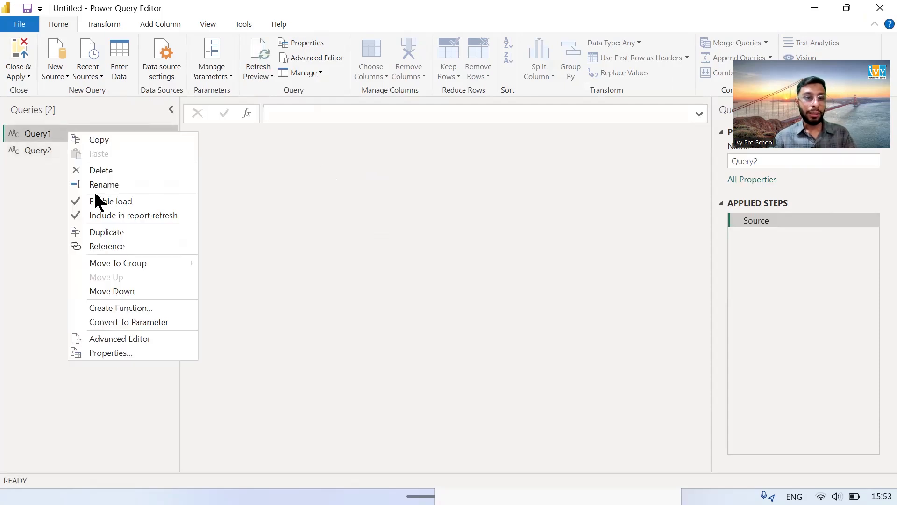
left_click(101, 170)
left_click(503, 277)
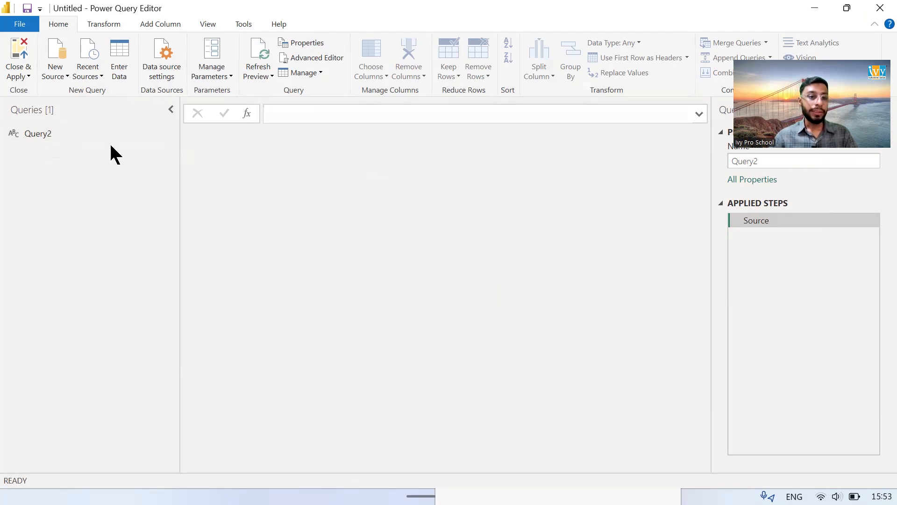
Rename the remaining query, Query2, as Chatgpt.
double_click(800, 164)
type("Chatgpt")
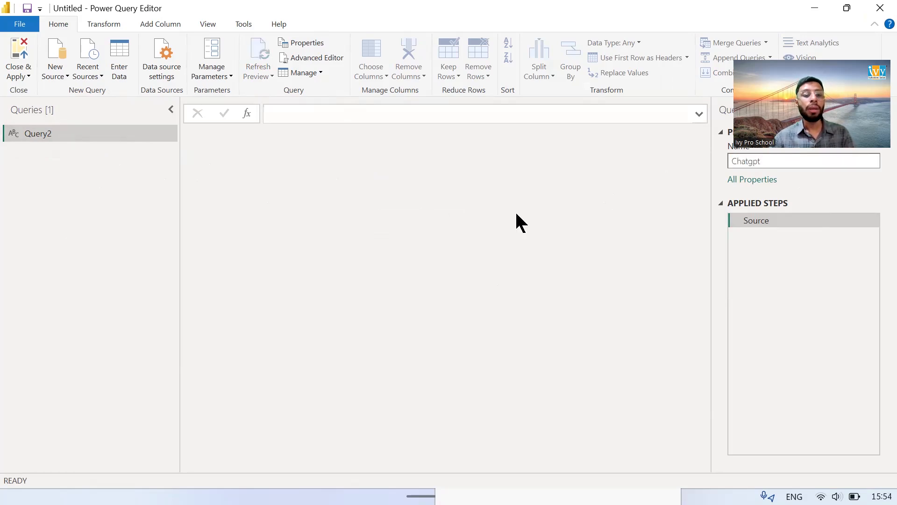
key("Return")
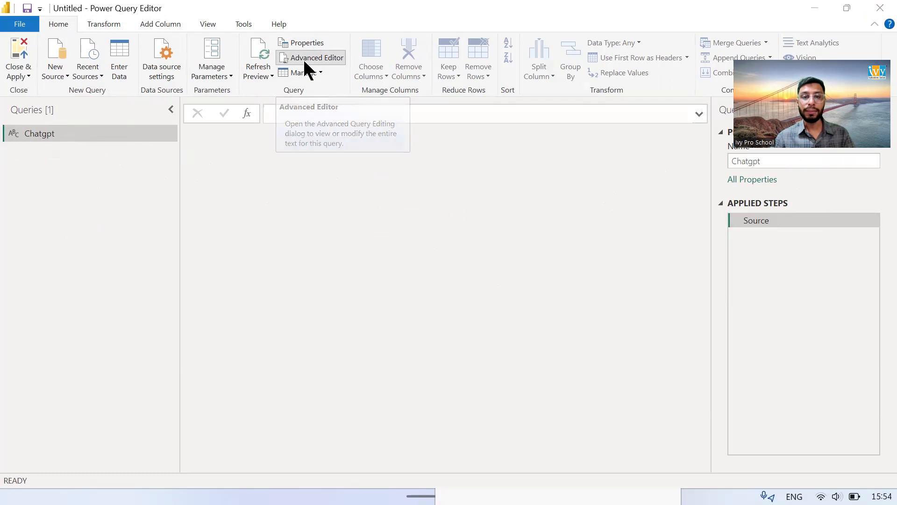
Replace the Chatgpt query's default code in the Advanced Editor with the copied M code.
left_click(312, 58)
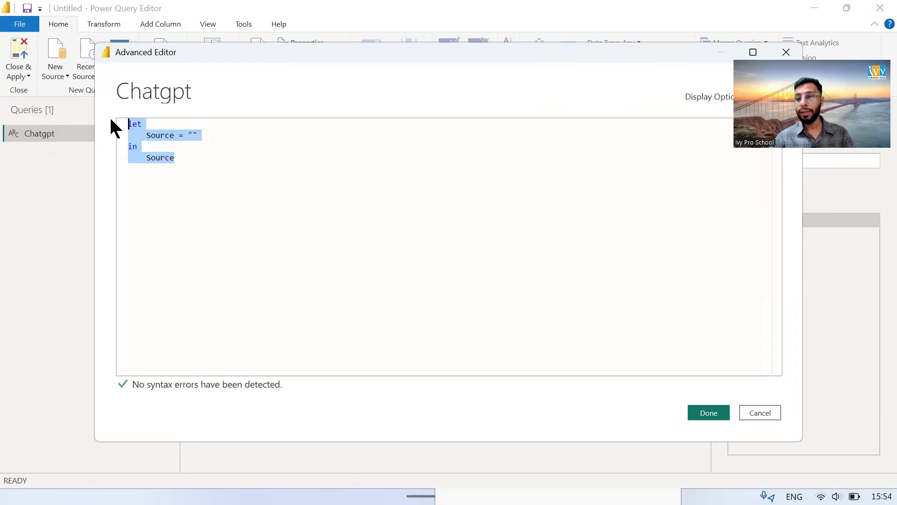
key("Delete")
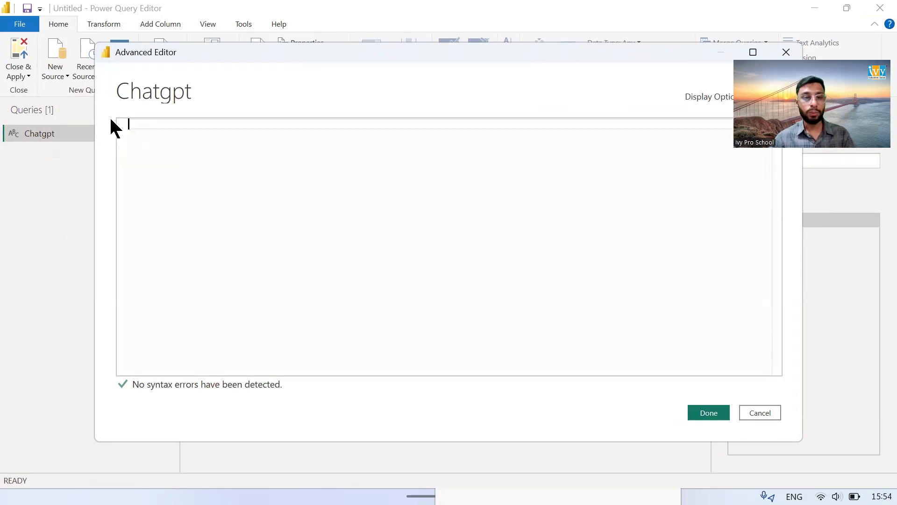
key("ctrl+v")
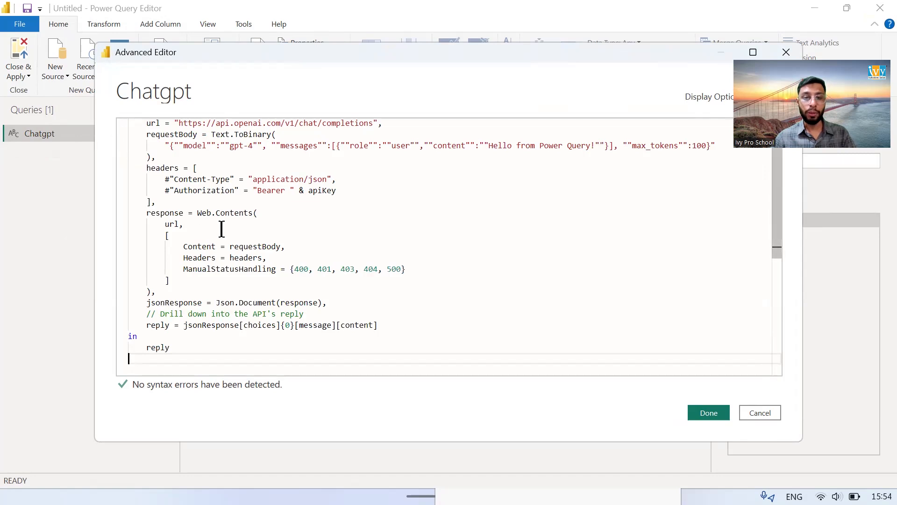
scroll(221, 229, "up", 1)
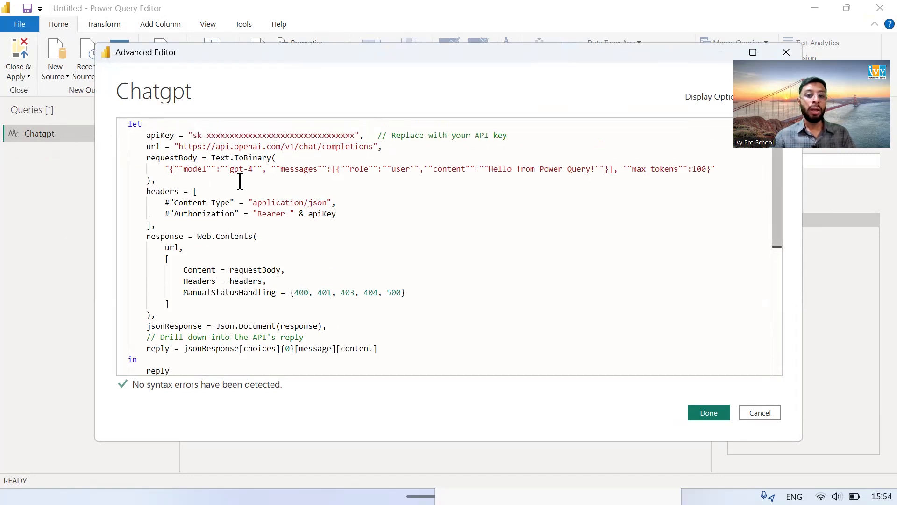
Check the key stored in the text note and paste the API key over the placeholder in the code's apiKey line.
left_click(148, 135)
key("alt+Tab")
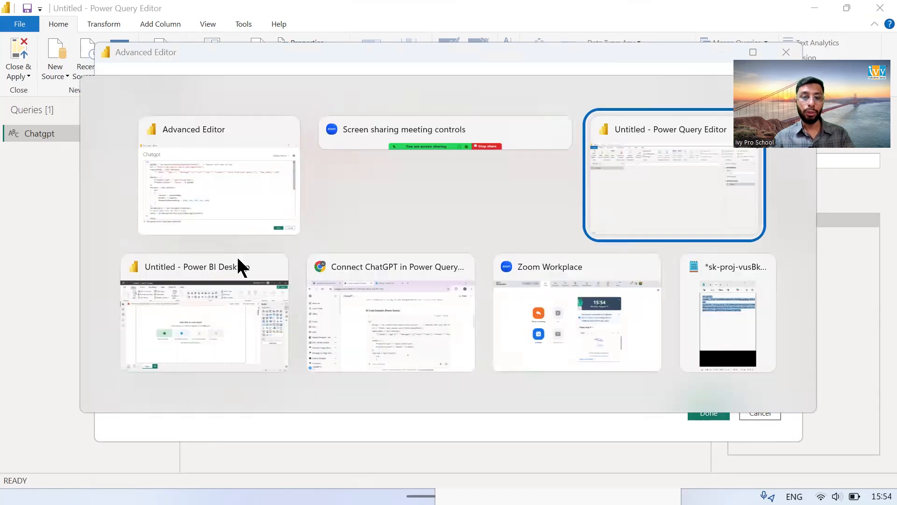
key("alt+Tab")
key("alt+Tab")
key("alt+Tab")
key("alt+Tab")
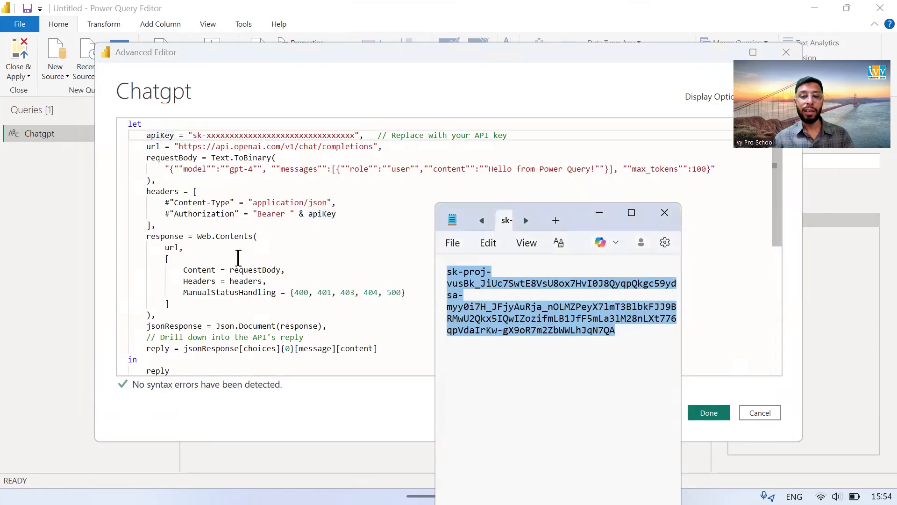
left_click(601, 215)
left_click(381, 209)
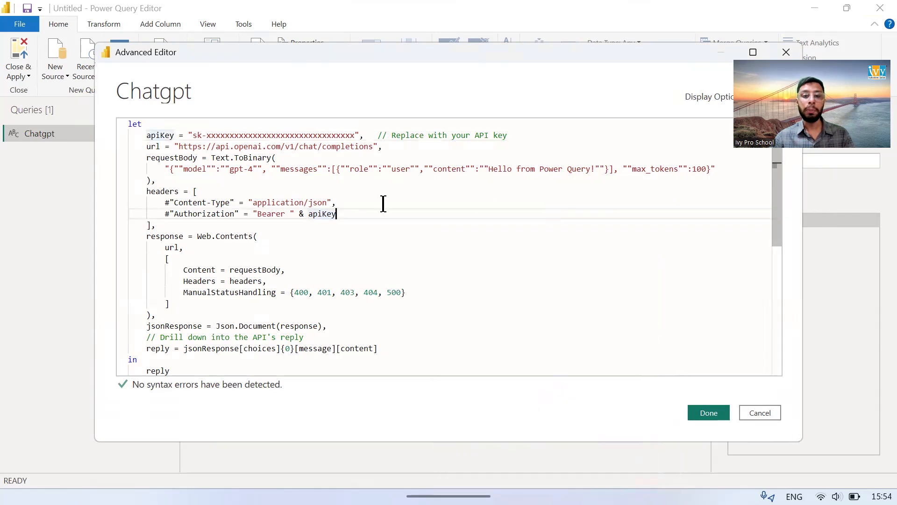
double_click(256, 135)
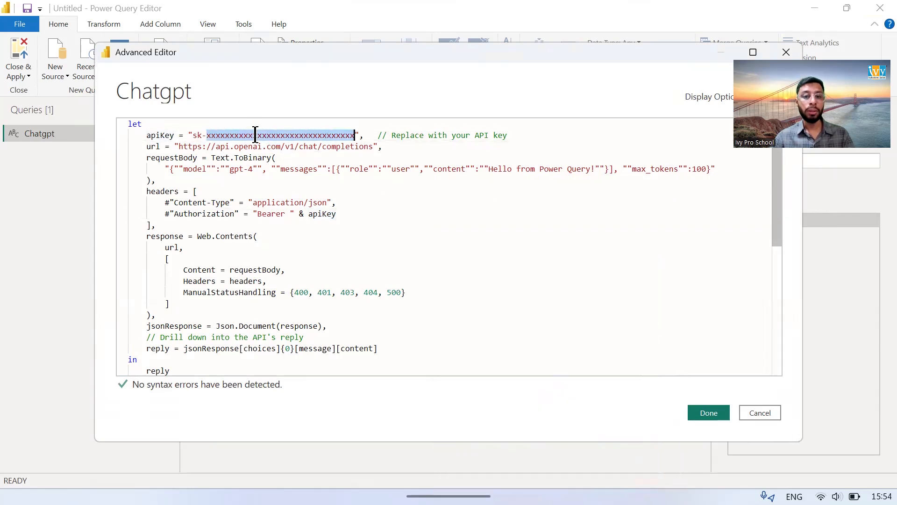
key("shift+Left")
key("shift+Left")
key("Left")
key("shift+Left")
key("Left")
key("Left")
key("shift+Right")
key("shift+Right")
key("shift+Right")
key("shift+Right")
key("shift+Right")
key("shift+Right")
key("shift+Right")
key("shift+Right")
key("shift+Right")
key("shift+Right")
key("shift+Right")
key("shift+Right")
key("shift+Right")
key("shift+Right")
key("shift+Right")
key("shift+Right")
key("shift+Right")
key("shift+Right")
key("shift+Right")
key("shift+Right")
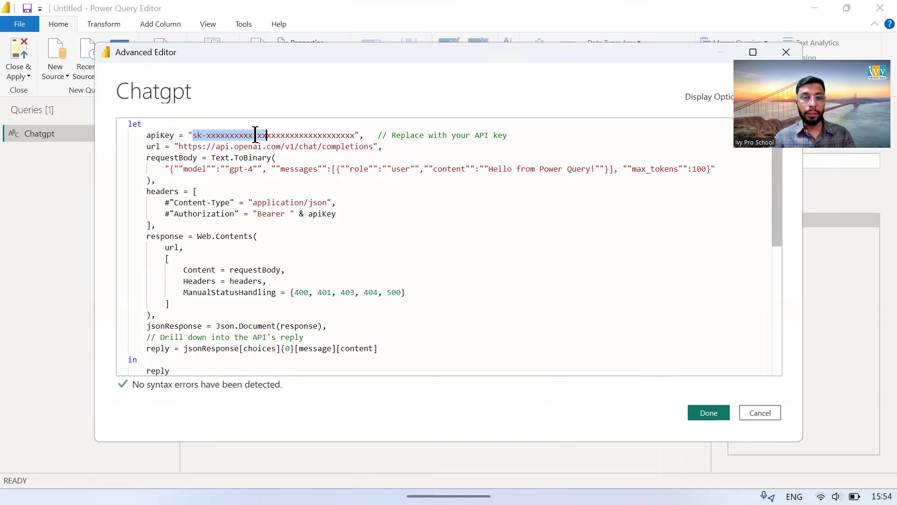
key("ctrl+v")
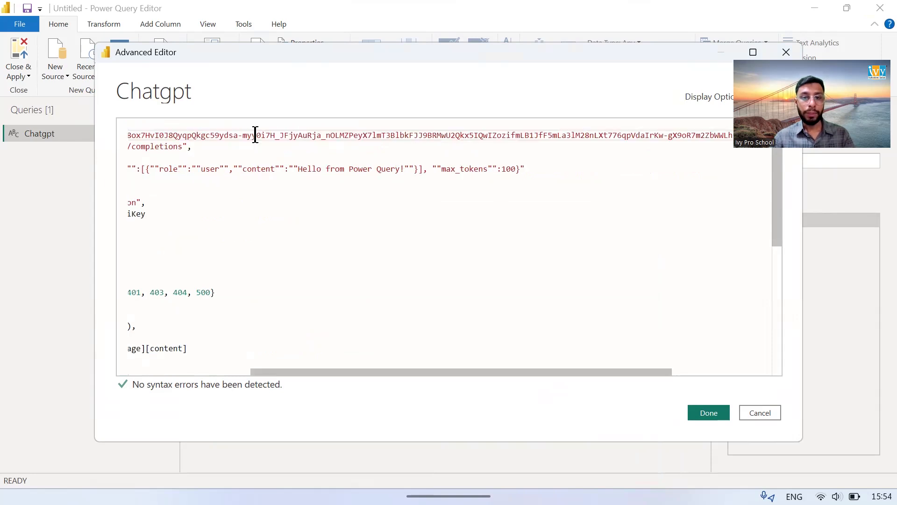
left_click_drag(381, 370, 168, 360)
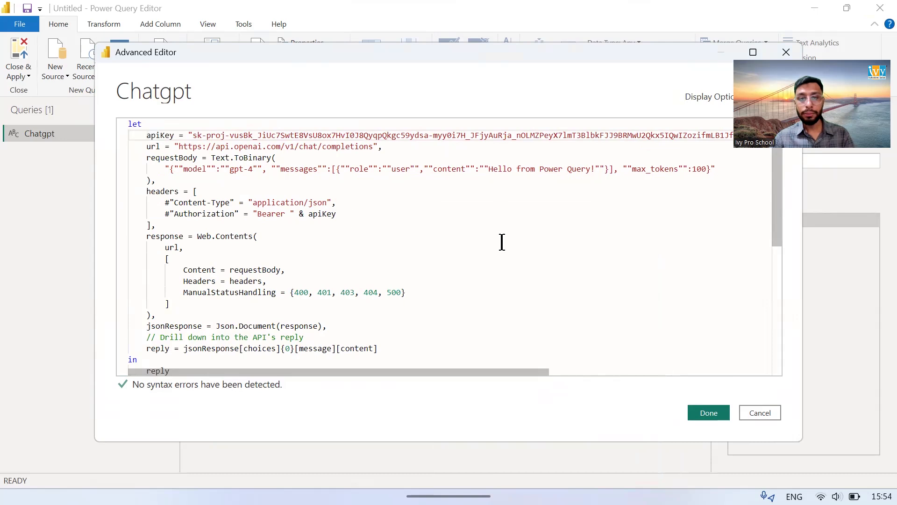
Replace the message content in requestBody with "Top 5 feature of power query in 200 words" and apply the code to run the query.
scroll(528, 260, "down", 2)
scroll(528, 260, "up", 2)
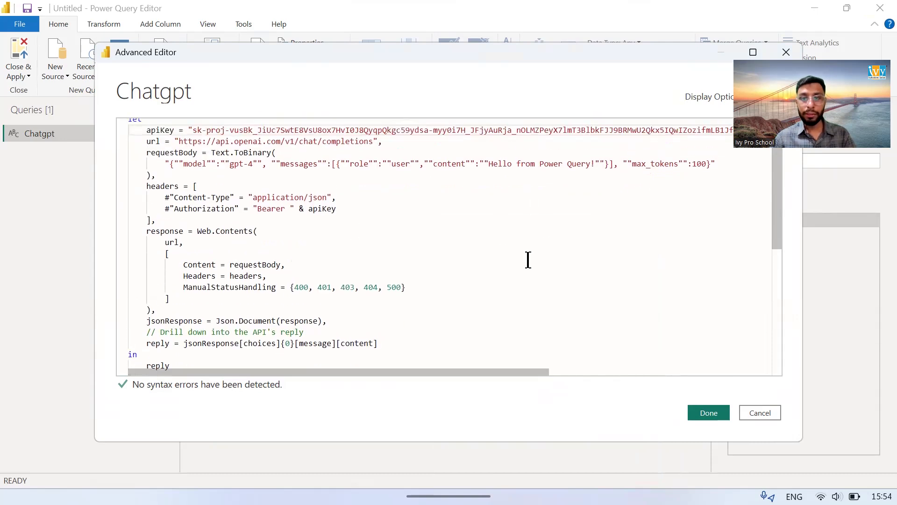
left_click(297, 157)
left_click_drag(226, 166, 248, 166)
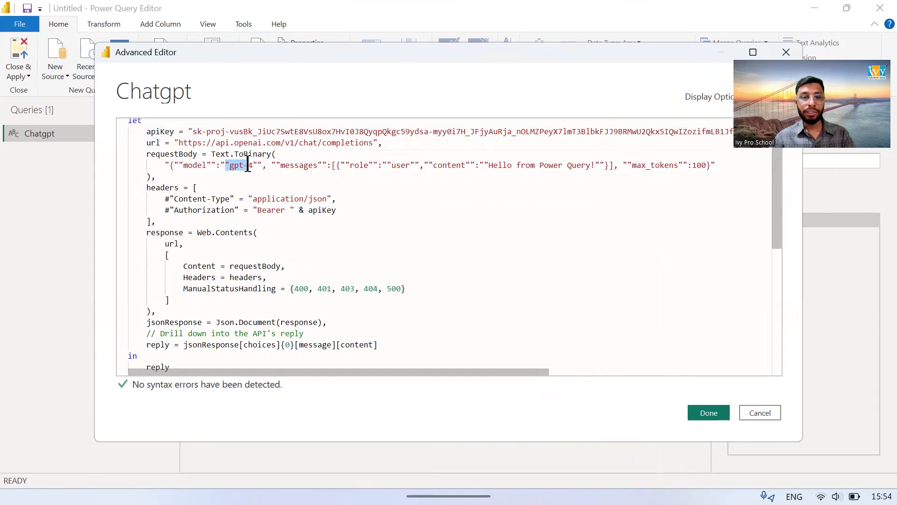
double_click(299, 166)
left_click(407, 166)
left_click(428, 166)
left_click_drag(596, 165, 488, 165)
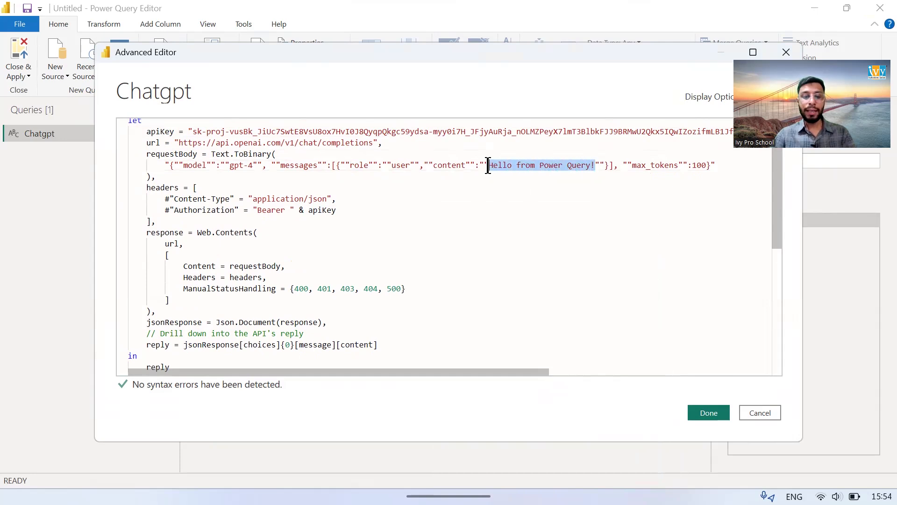
type("Top ")
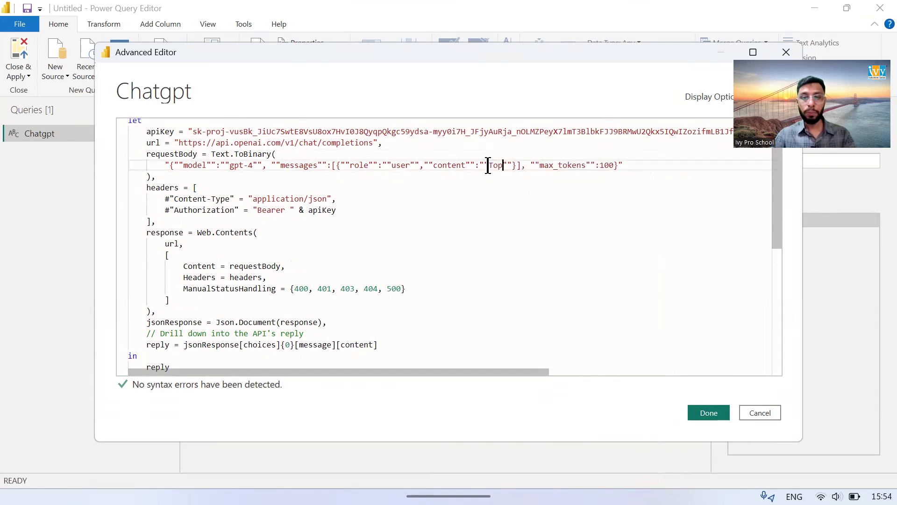
type("5 feature of ")
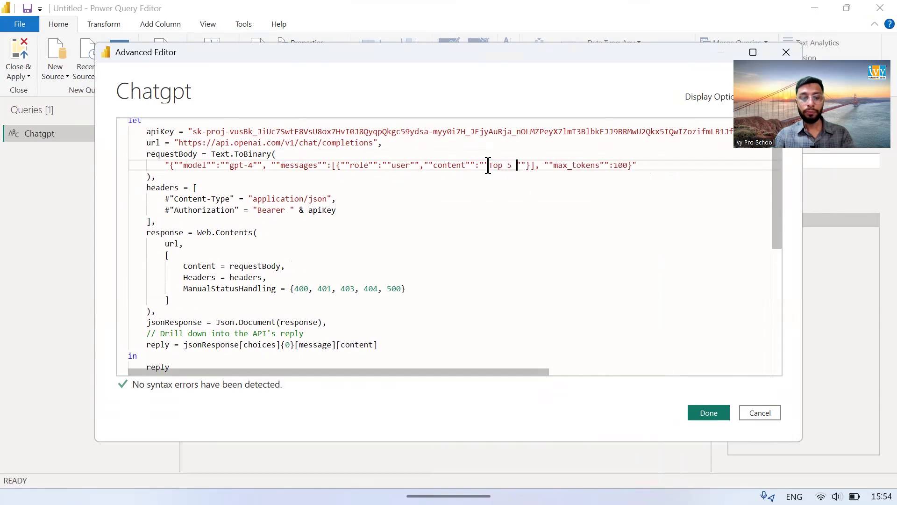
type("power quer")
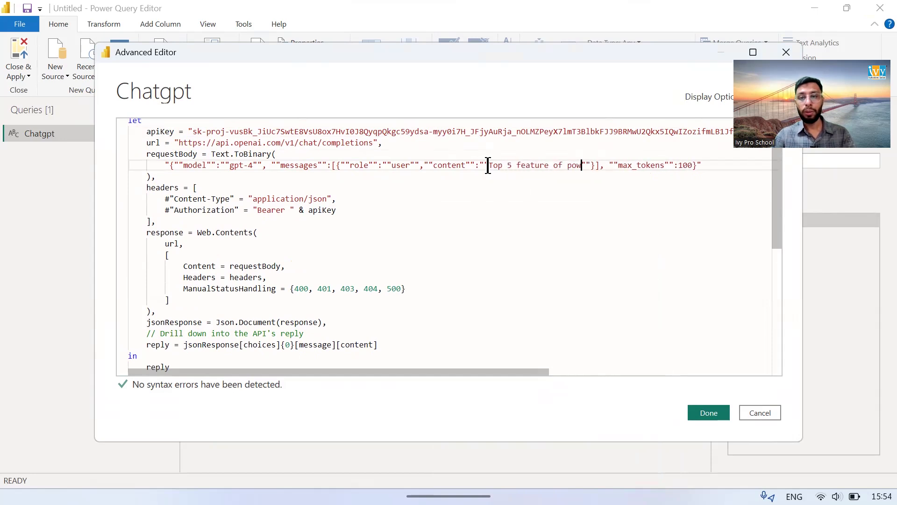
key("BackSpace")
type("y in ")
type("200 wor")
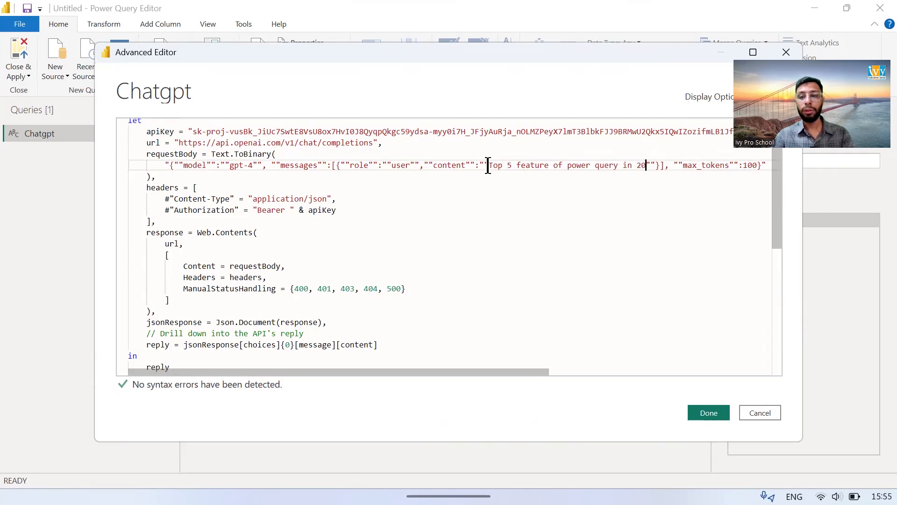
type("ds")
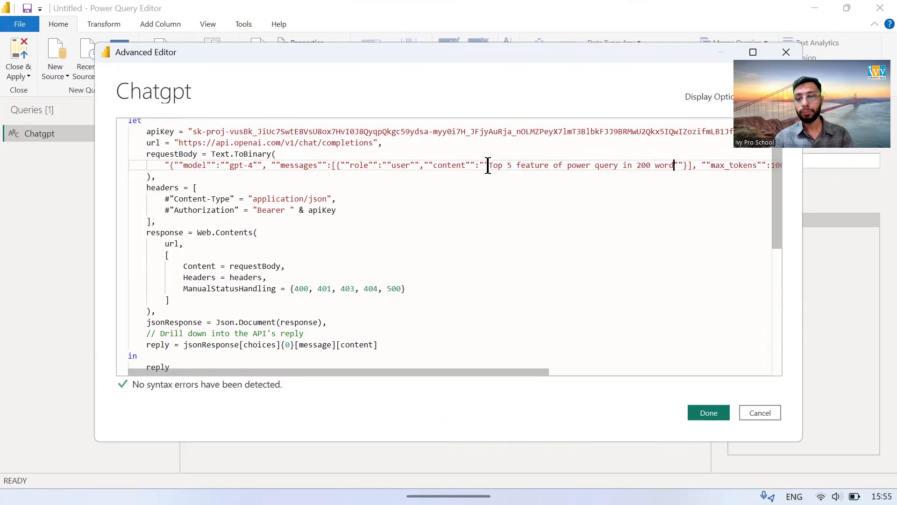
left_click(713, 410)
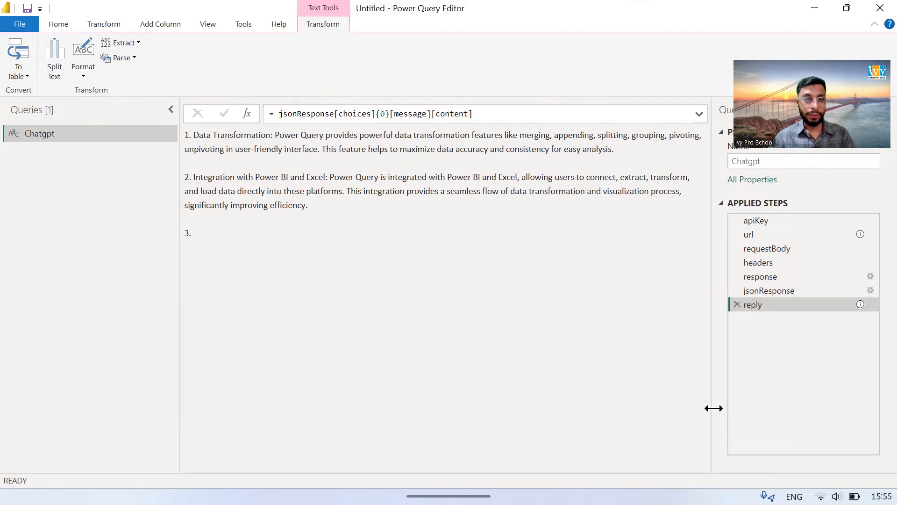
Open the Chatgpt query's code in the Advanced Editor and select the prompt text in the requestBody content.
left_click(57, 24)
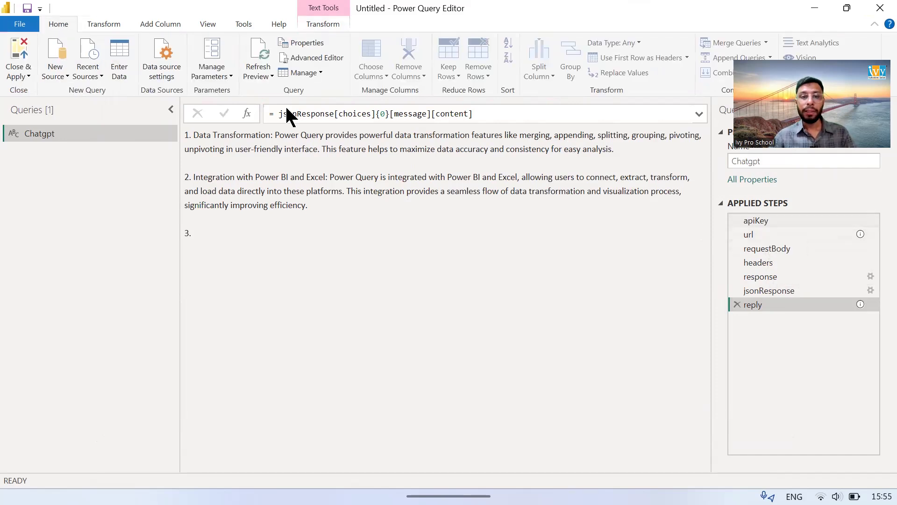
left_click(300, 54)
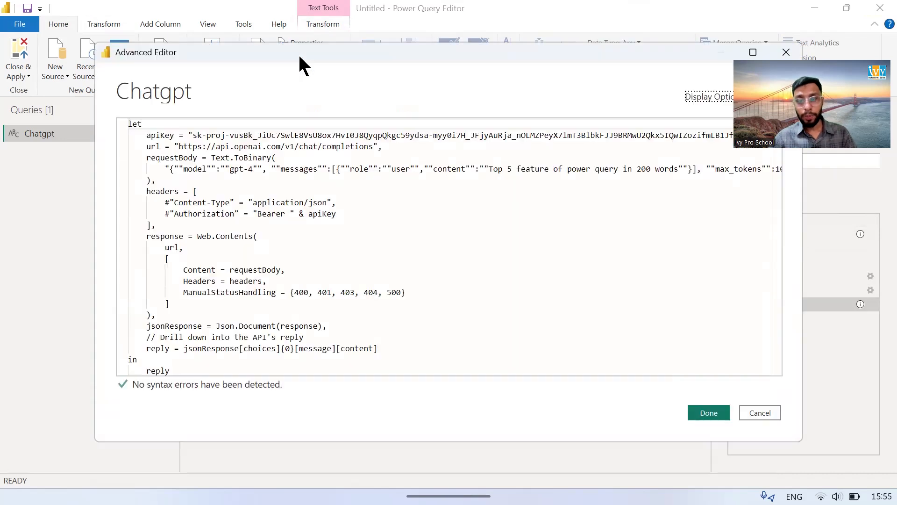
left_click_drag(489, 169, 676, 173)
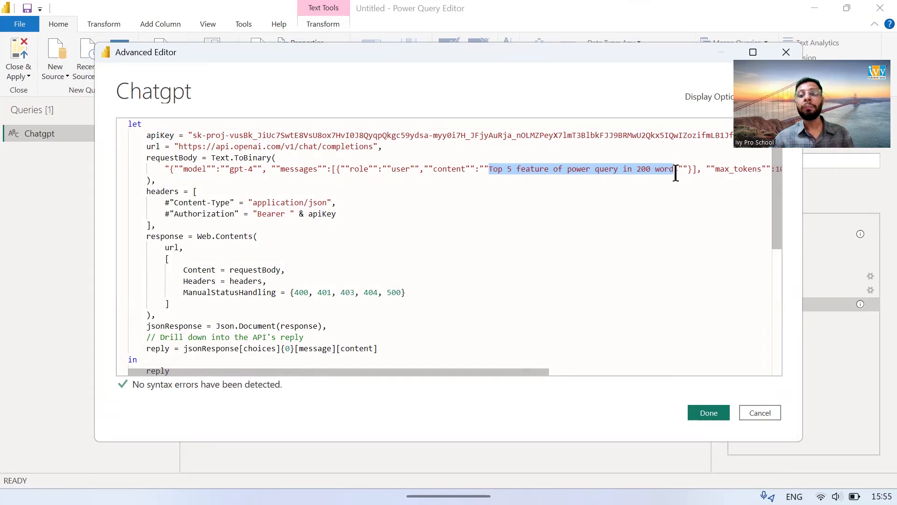
Switch to ChatGPT in Chrome and send "i want you to add two function parameter called Promptquestion and promptinput in the mode".
key("alt+Tab")
key("alt+Tab")
key("alt+Tab")
key("alt+Tab")
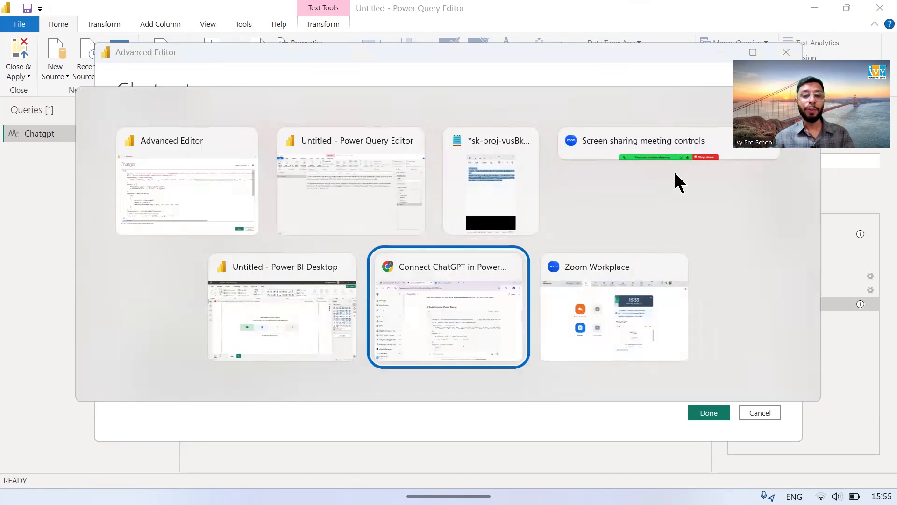
scroll(385, 372, "down", 15)
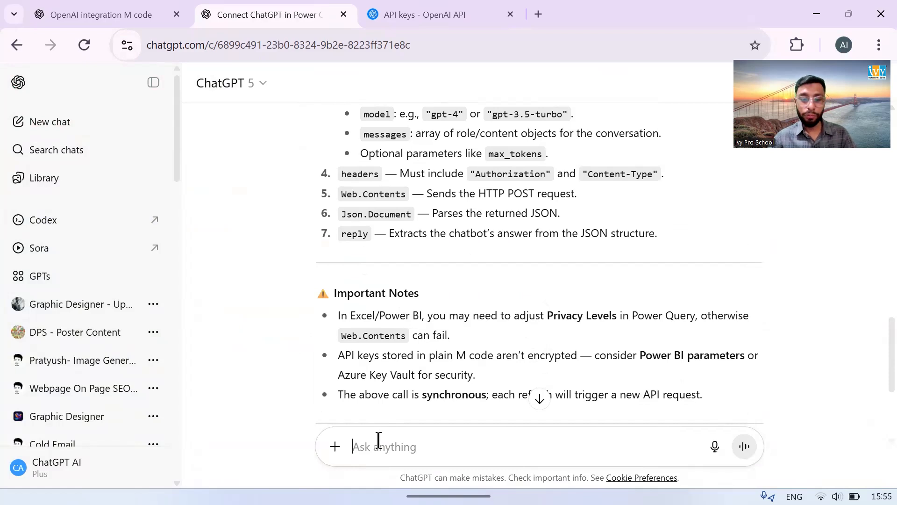
type("i wan")
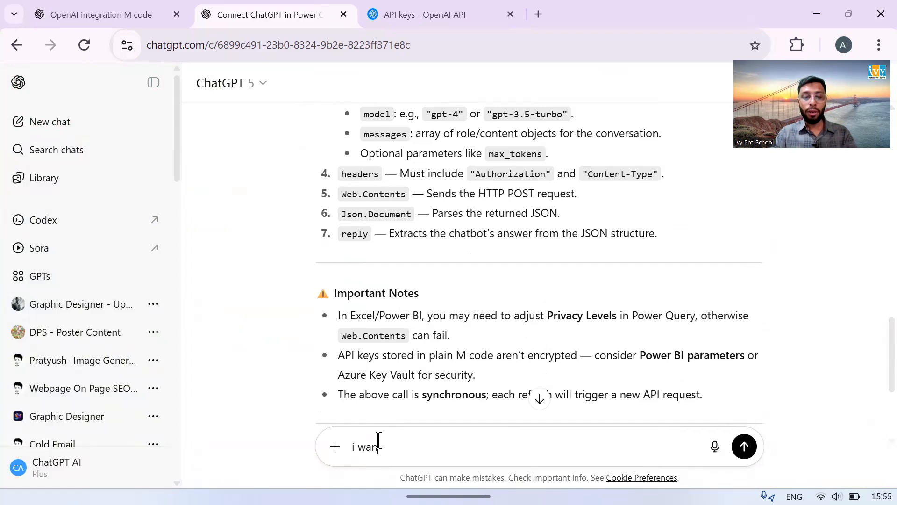
type("t you to add two function parame")
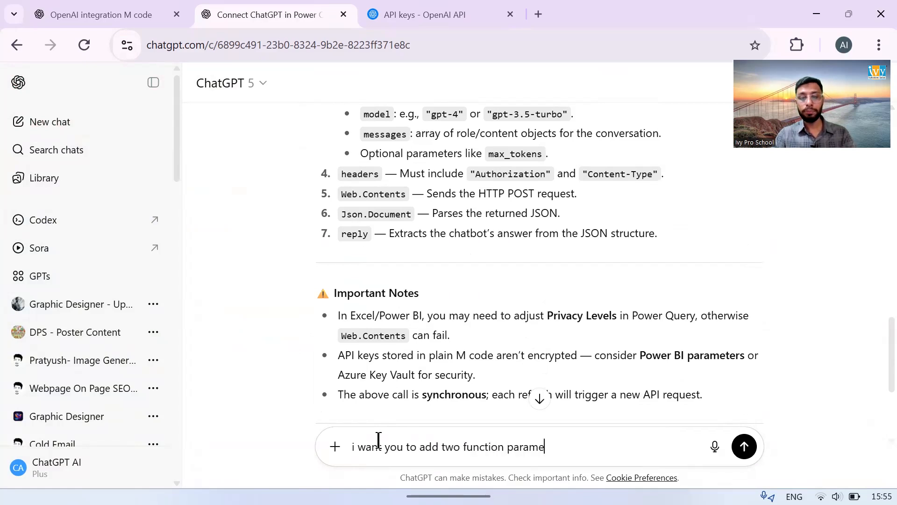
type("ter called Por")
type("omptques")
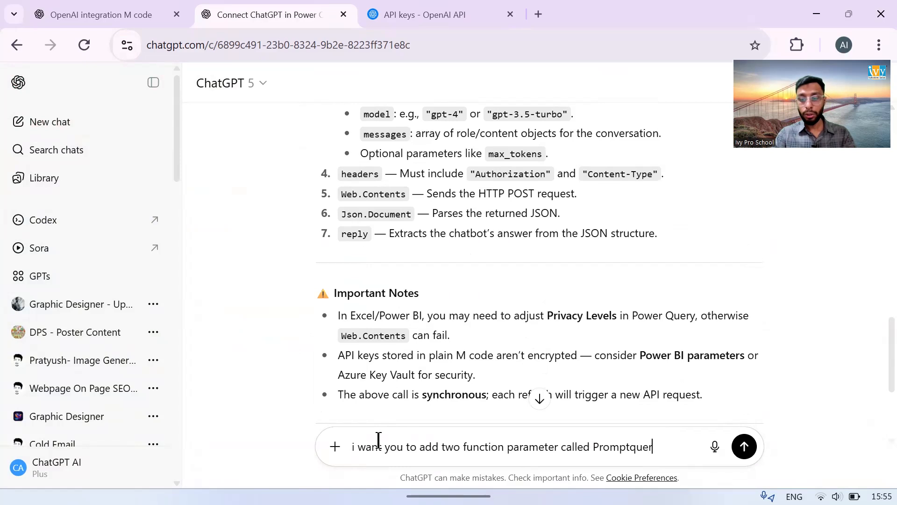
type("tion adn")
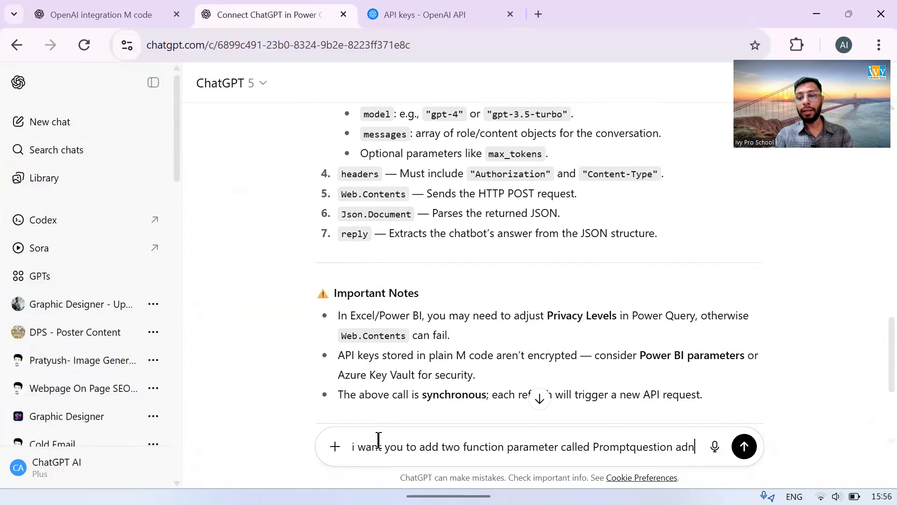
key("BackSpace")
key("BackSpace")
type("nd prompt")
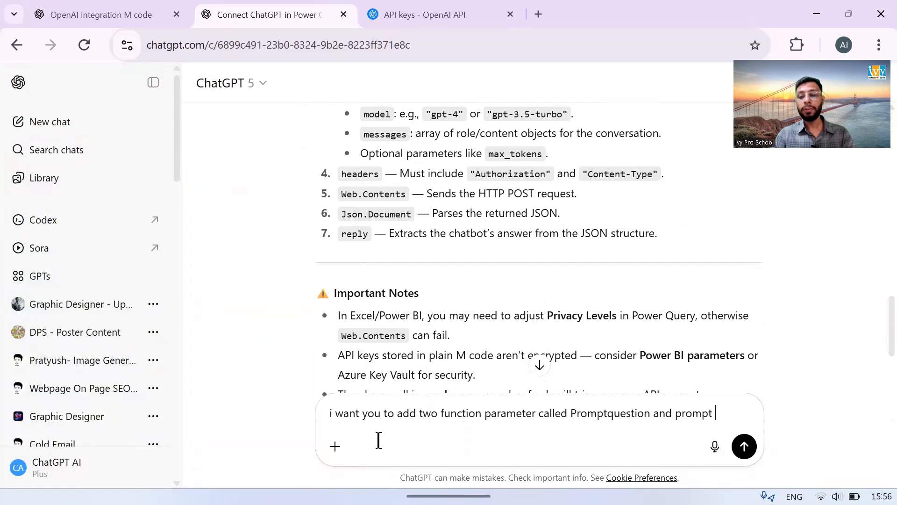
key("BackSpace")
type("input")
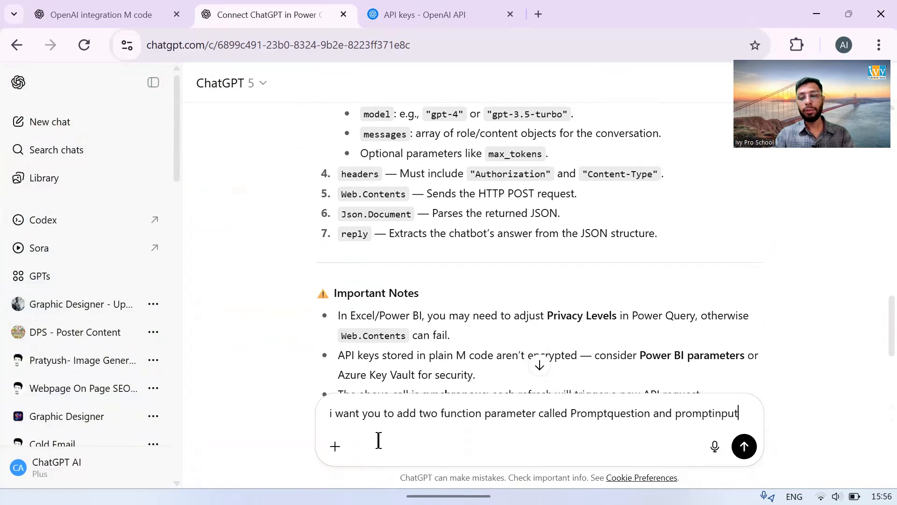
type(" in the mode")
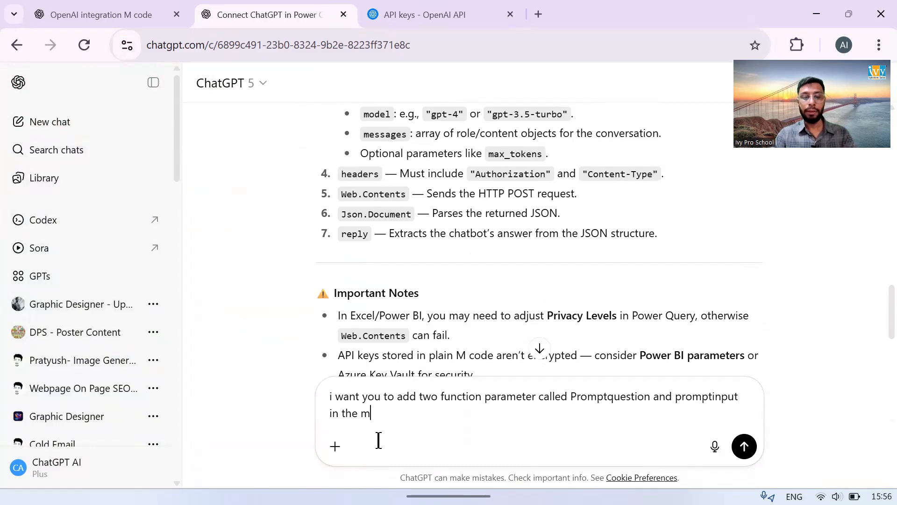
left_click(744, 446)
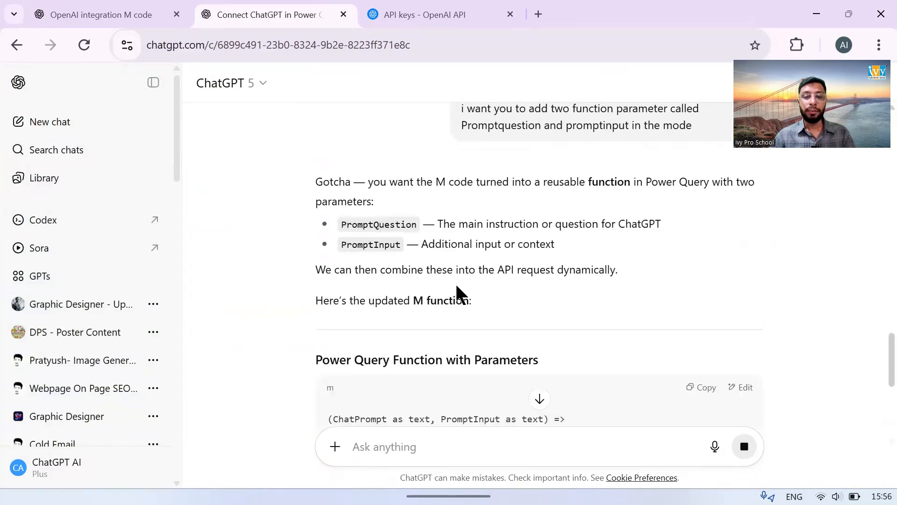
Copy ChatGPT's parameterized M function and replace all the Chatgpt query's code in Power Query's Advanced Editor with it.
scroll(457, 289, "down", 4)
scroll(457, 291, "down", 8)
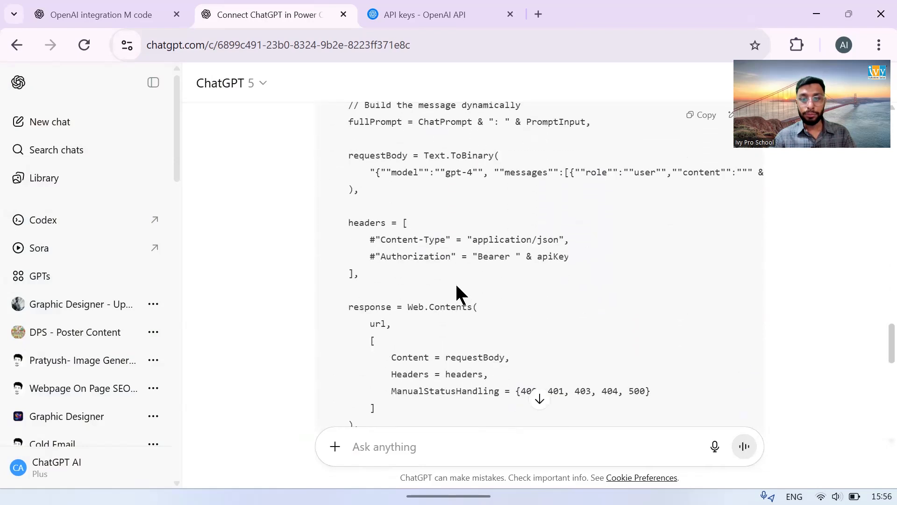
scroll(457, 290, "up", 7)
scroll(456, 285, "up", 2)
left_click(704, 224)
key("alt+Tab")
left_click(250, 218)
key("ctrl+a")
key("ctrl+v")
scroll(251, 218, "up", 3)
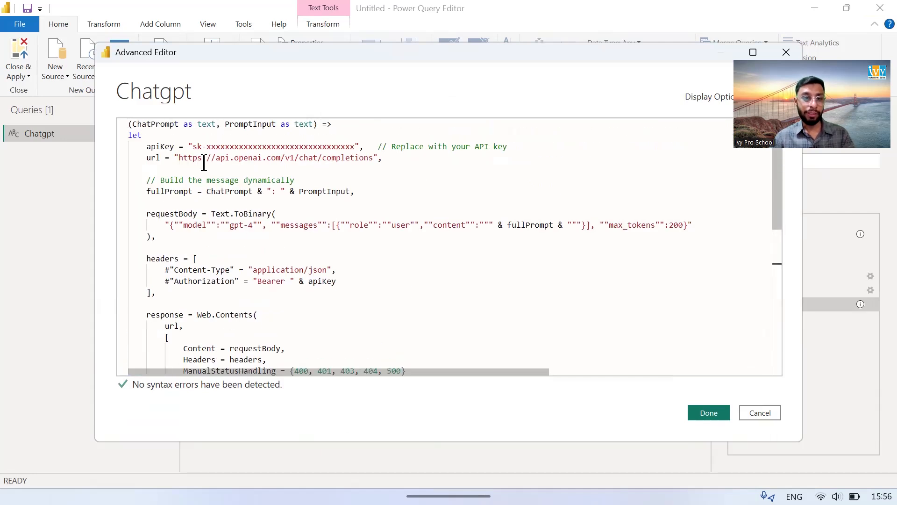
Copy the API key from the text note, paste it over the placeholder in the function's apiKey line, and apply the code.
left_click(208, 146)
key("alt+Tab")
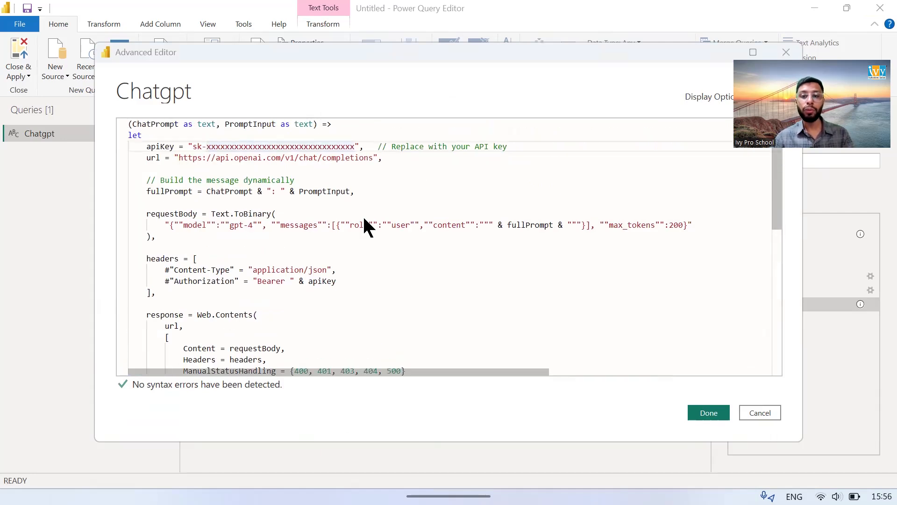
key("Tab")
key("Tab")
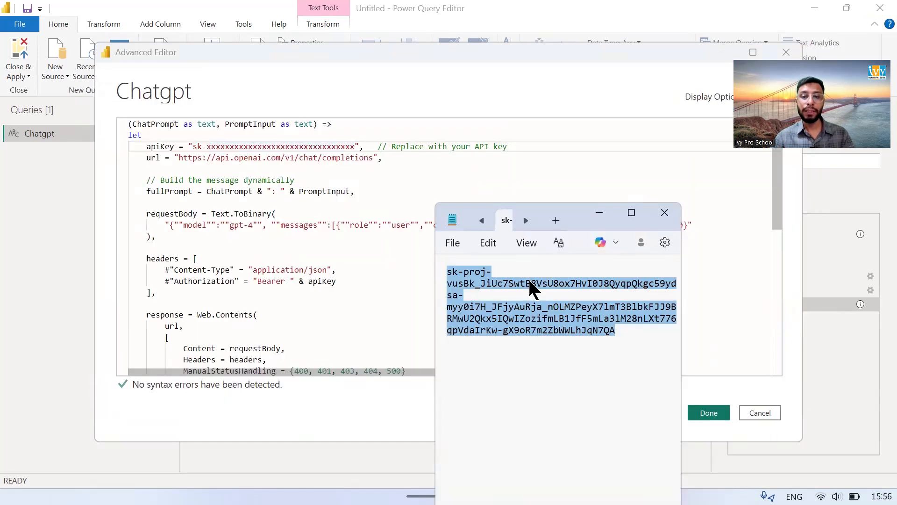
left_click(599, 213)
double_click(214, 147)
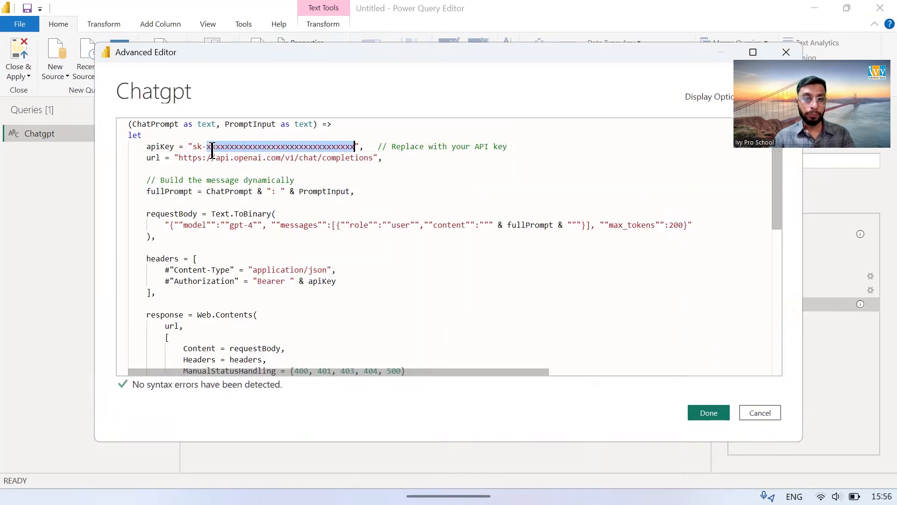
left_click_drag(193, 146, 355, 146)
key("ctrl+v")
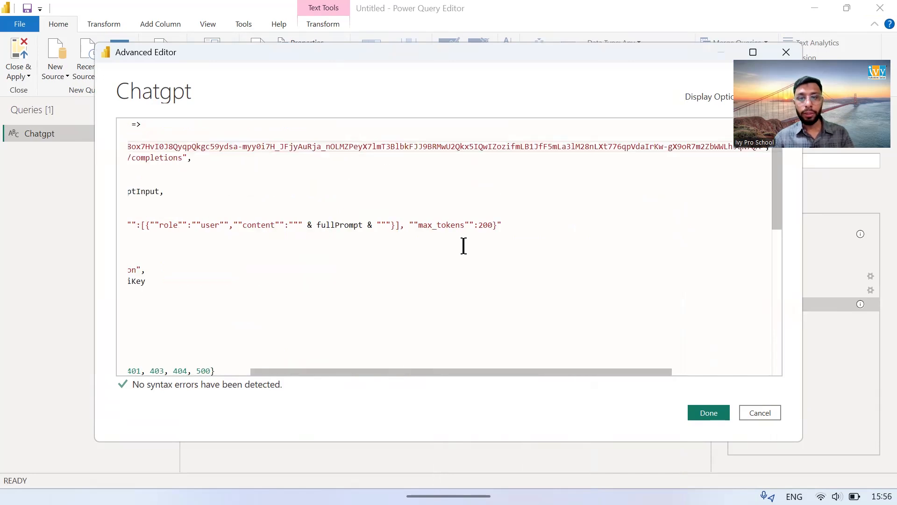
left_click_drag(607, 368, 324, 370)
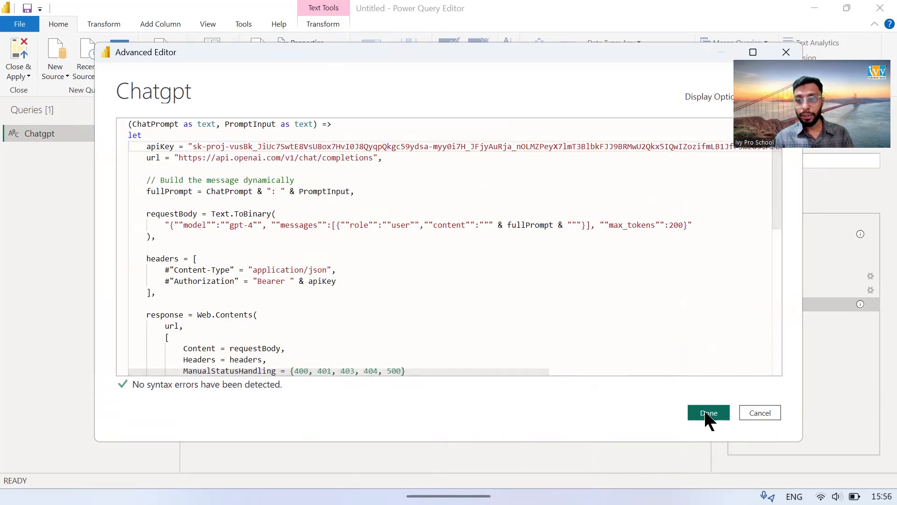
left_click(707, 413)
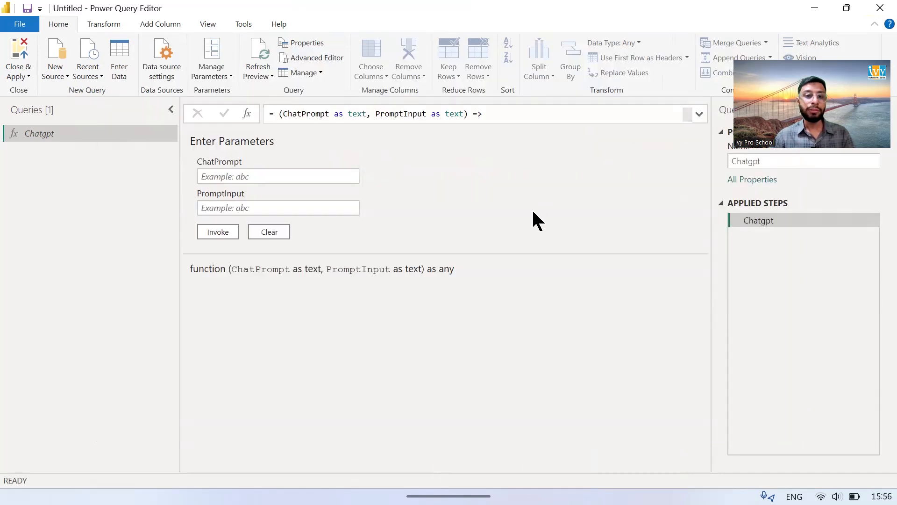
Enter "what are the top 10 feature in" as the Chatgpt function's ChatPrompt parameter.
left_click(220, 176)
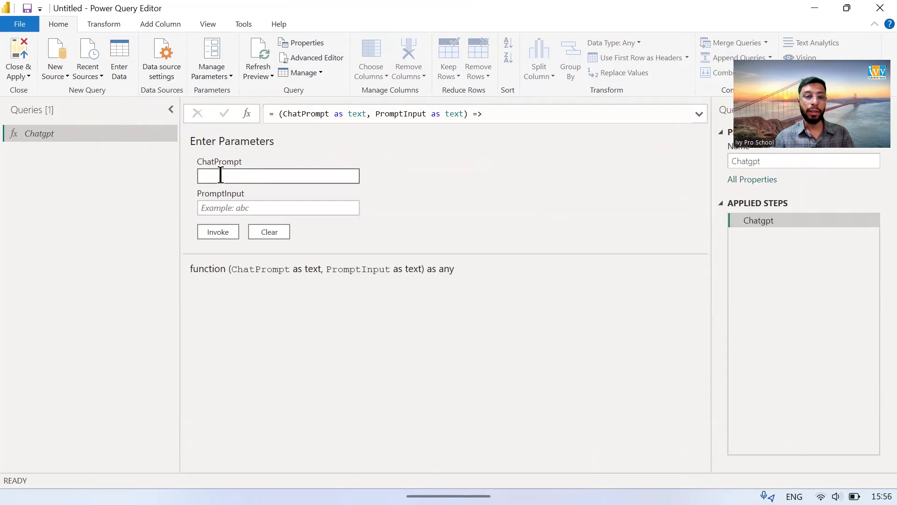
left_click(222, 207)
left_click(224, 177)
type("wht")
key("BackSpace")
key("BackSpace")
type("atr")
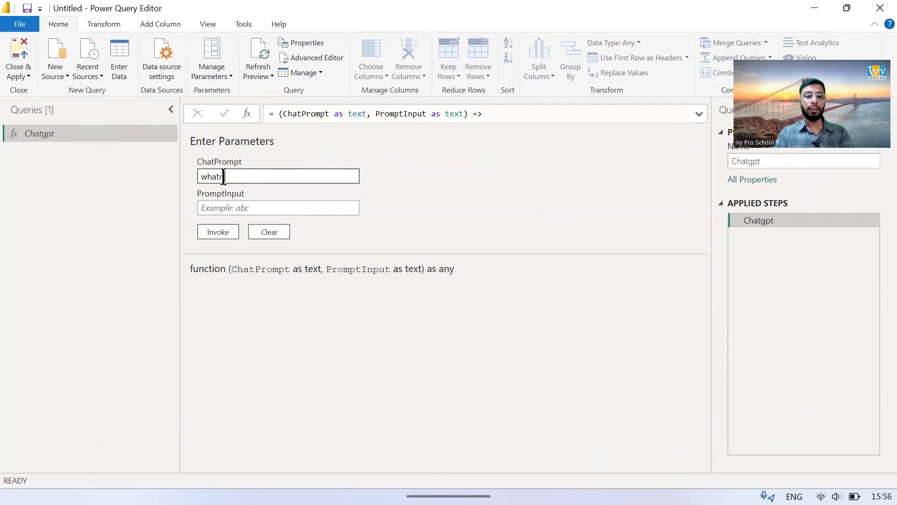
key("BackSpace")
type("ar ethe")
key("BackSpace")
key("BackSpace")
key("BackSpace")
key("BackSpace")
key("BackSpace")
key("BackSpace")
key("BackSpace")
type("re ")
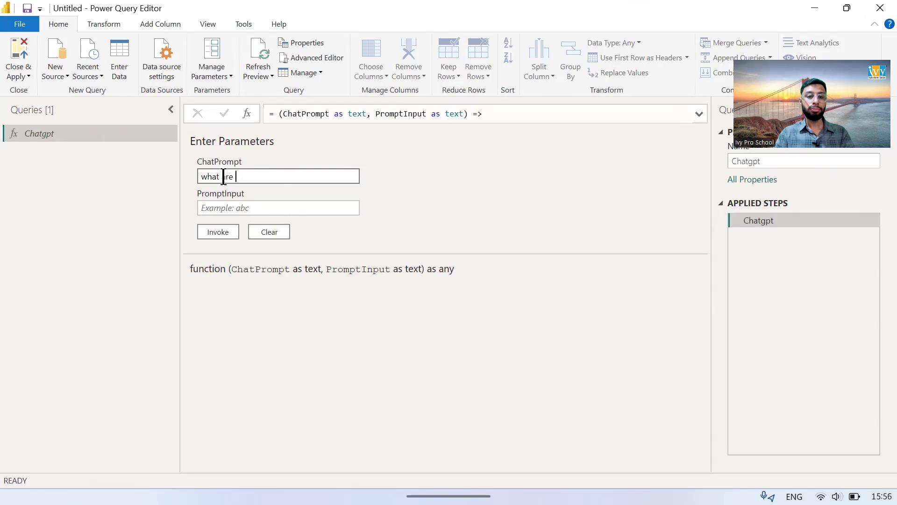
type("the top")
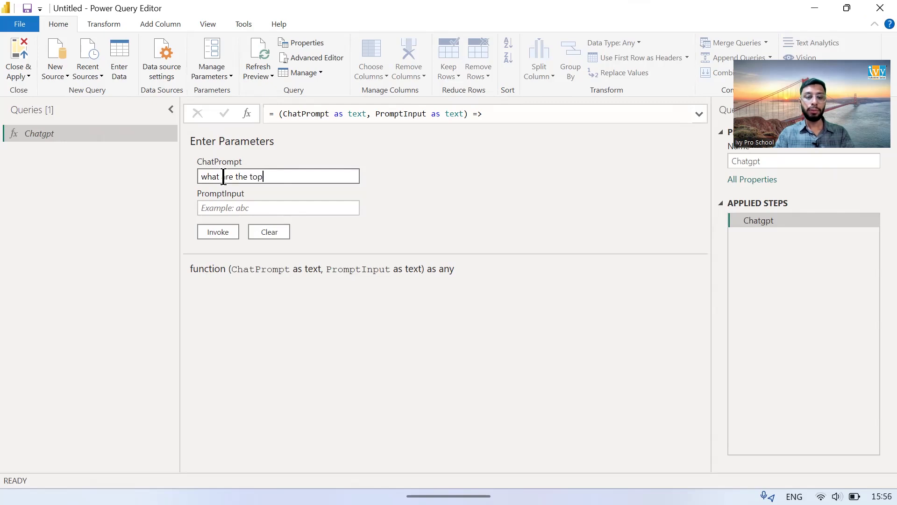
type(" 10 feat")
key("BackSpace")
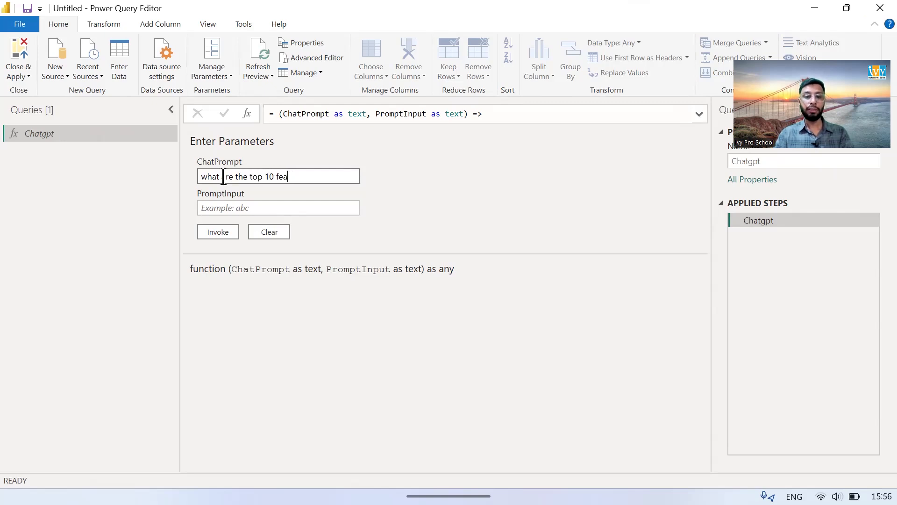
type("ture in")
Set the PromptInput parameter to "Power BI" and invoke the Chatgpt function.
left_click(225, 206)
type("Power BI")
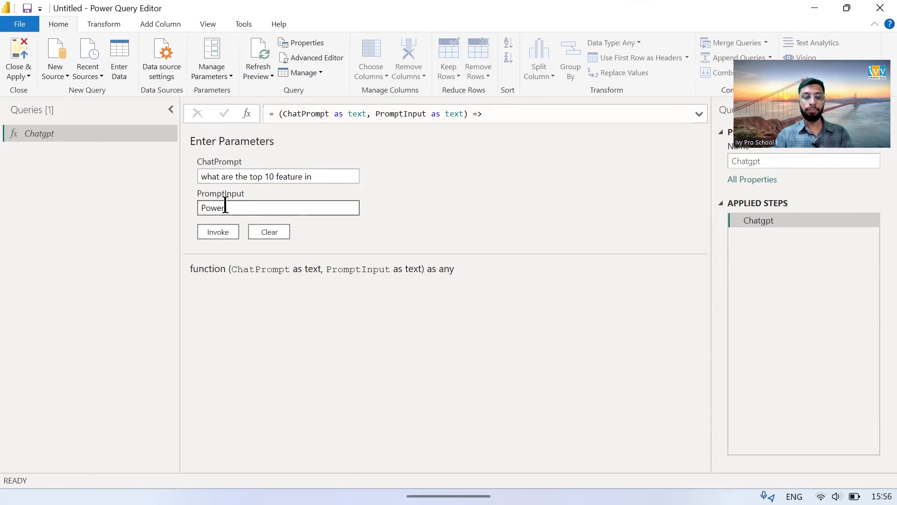
left_click(225, 231)
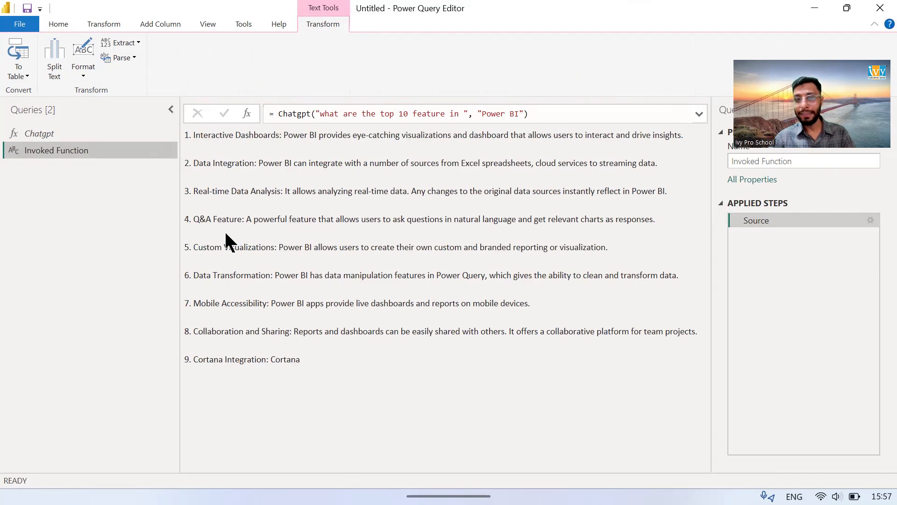
Import the Feedback CSV file from the Downloads folder as a new query, checking its Feedback column in the preview.
left_click(80, 134)
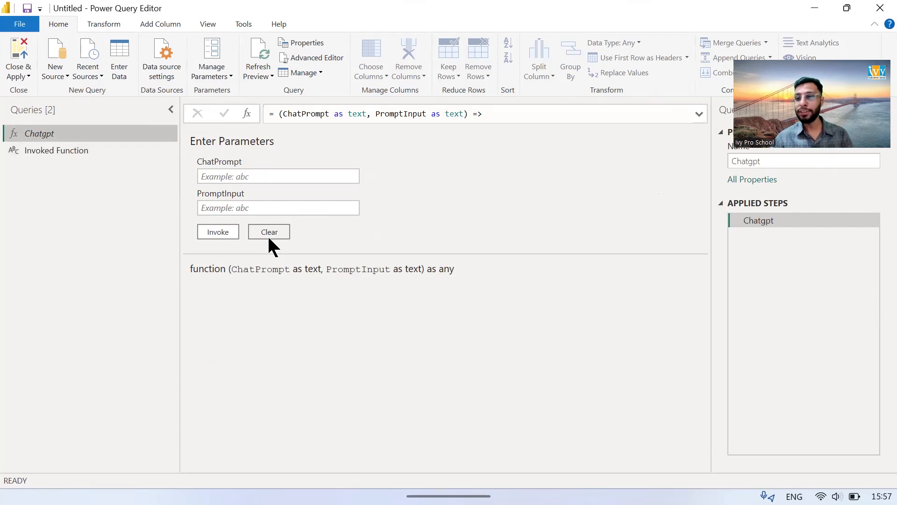
left_click(52, 75)
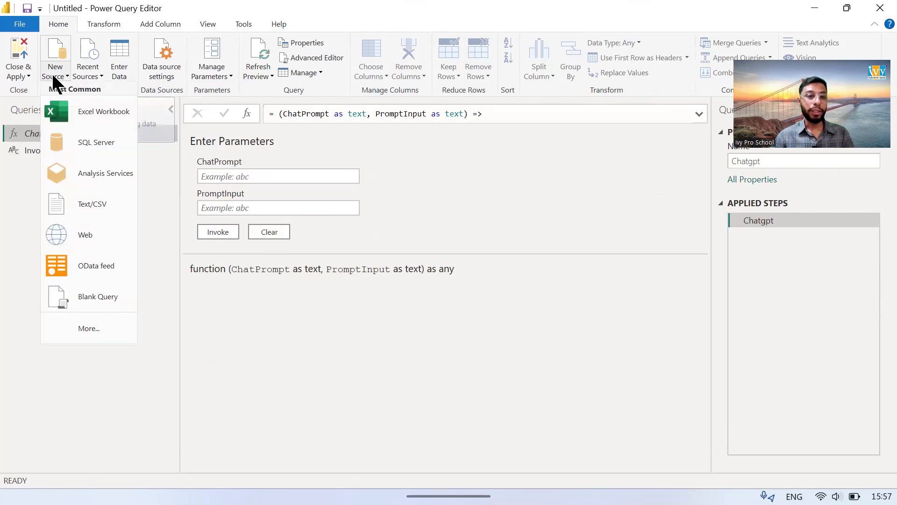
left_click(94, 201)
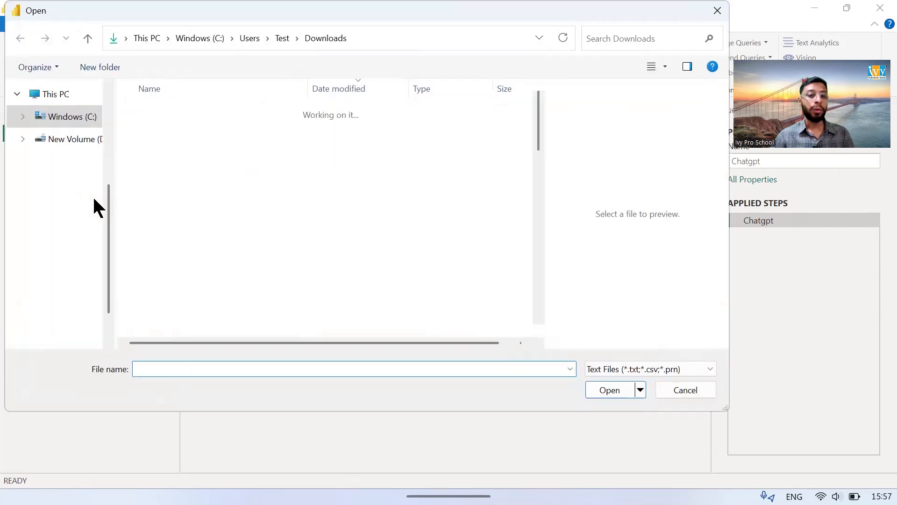
left_click(147, 132)
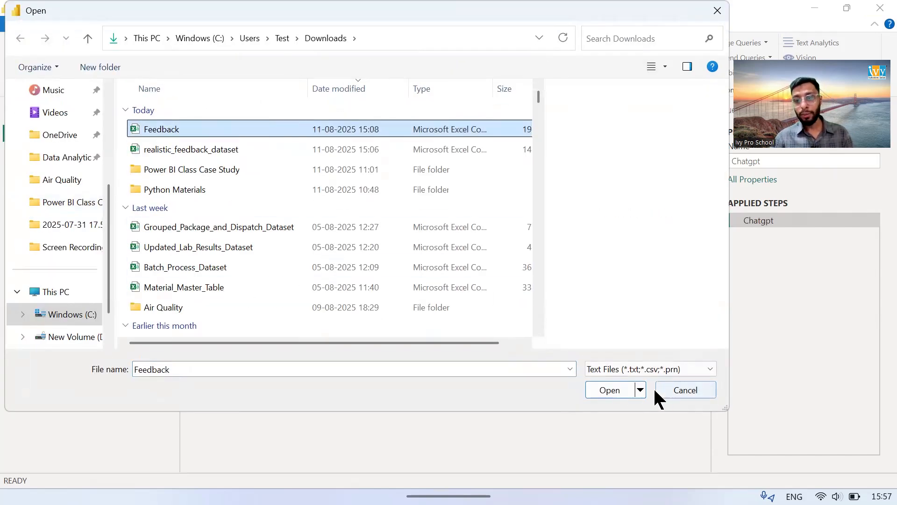
left_click(614, 387)
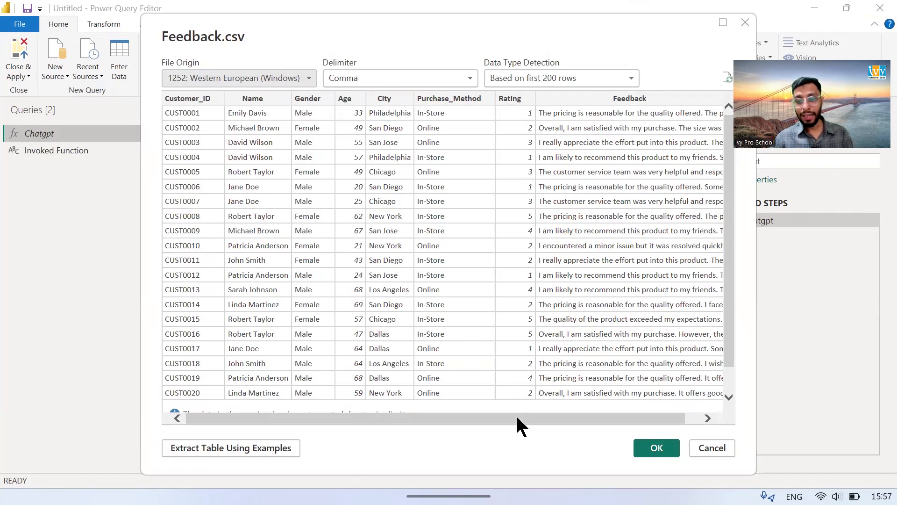
left_click_drag(516, 414, 667, 402)
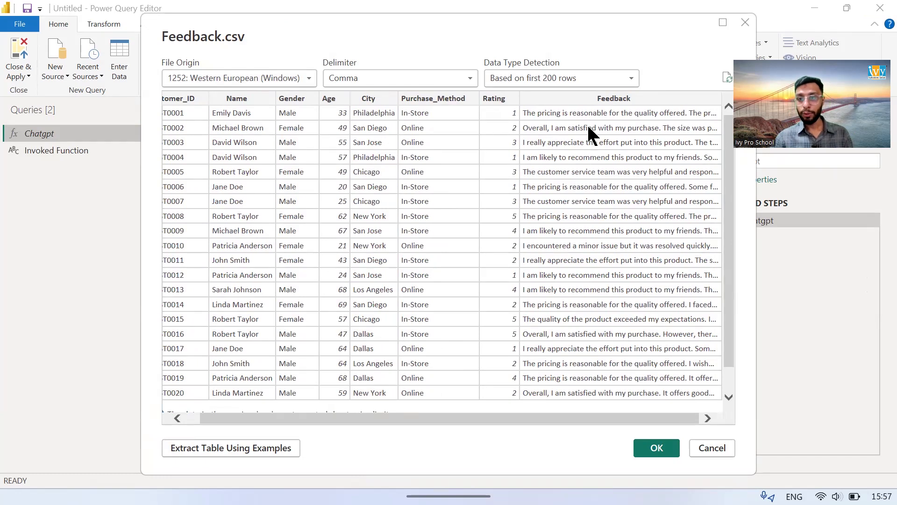
left_click(643, 448)
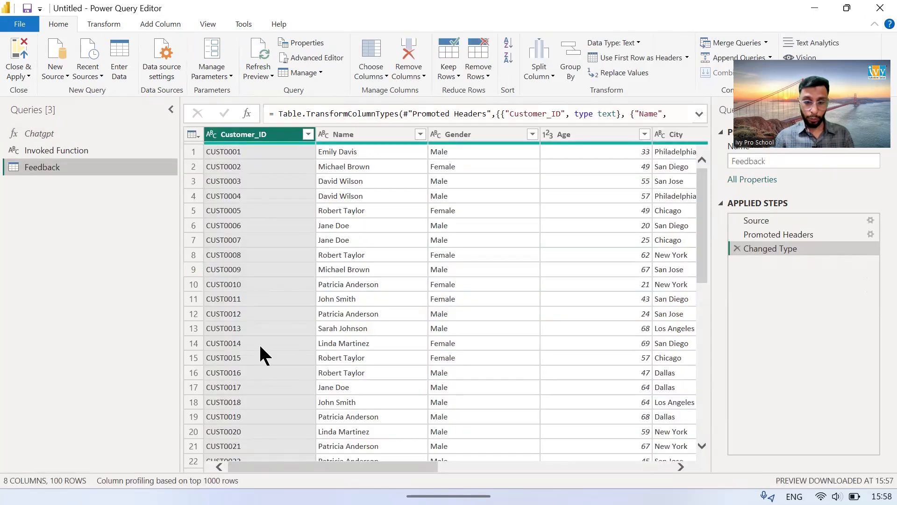
Delete the Invoked Function query, keeping the Chatgpt function and the Feedback query.
left_click_drag(282, 462, 517, 464)
left_click(112, 148)
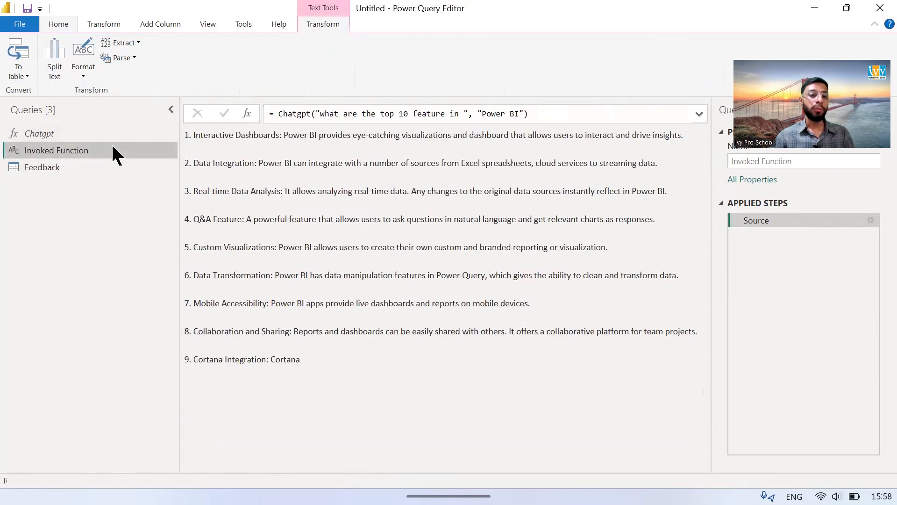
right_click(112, 146)
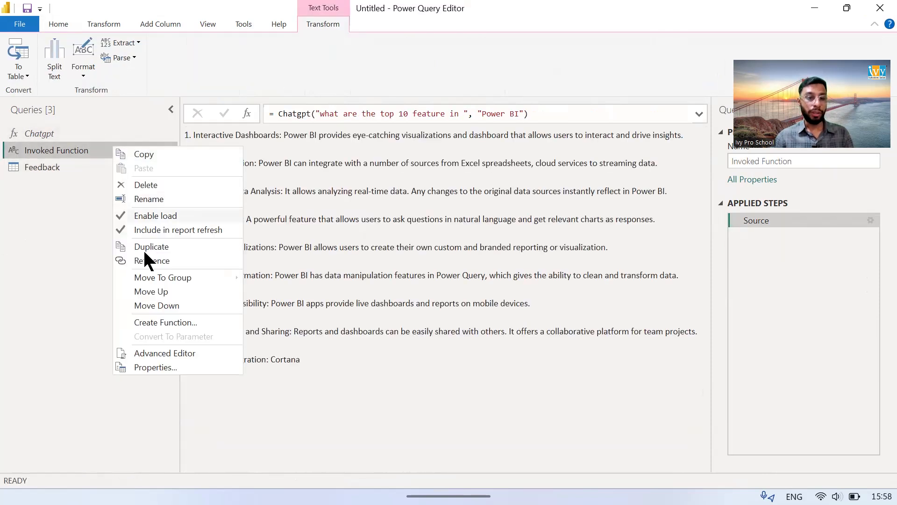
left_click(141, 185)
left_click(499, 276)
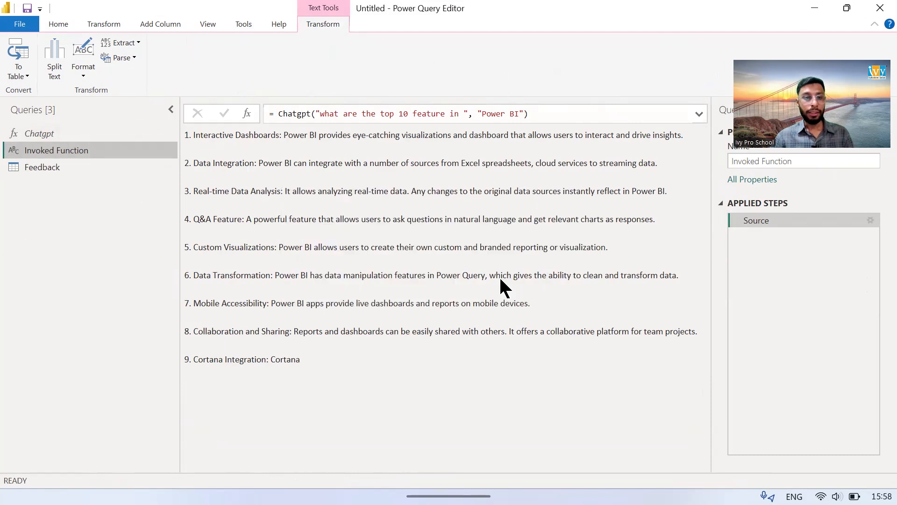
left_click(83, 149)
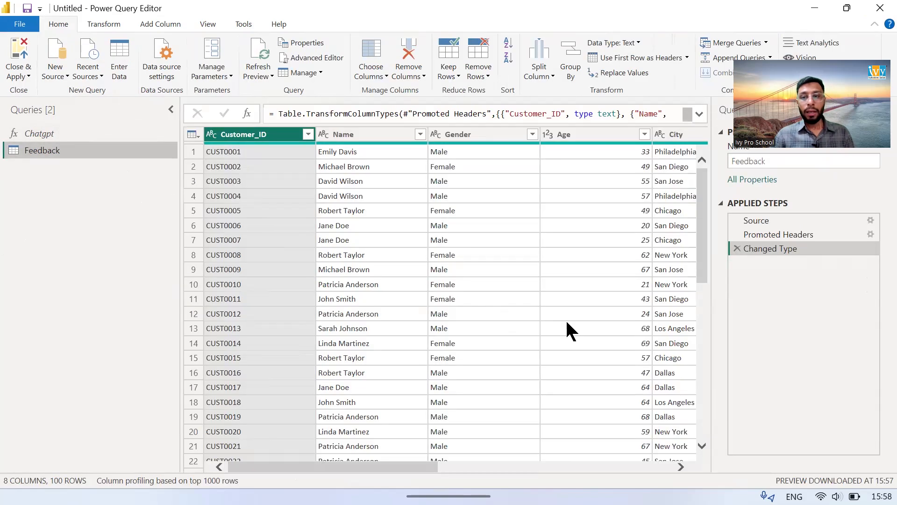
Set up a custom function column named "Sentimental" on the Feedback query, using Chatgpt as the function query.
left_click_drag(382, 462, 667, 454)
left_click(559, 135)
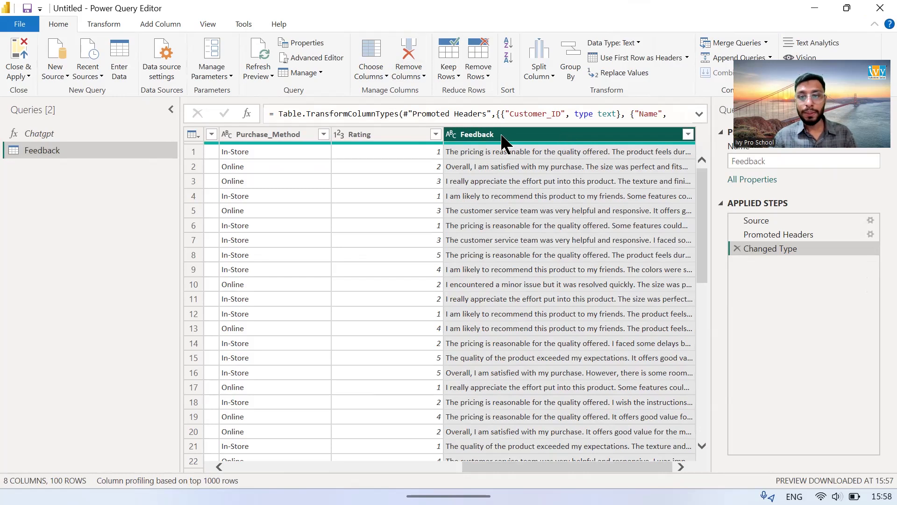
left_click(160, 26)
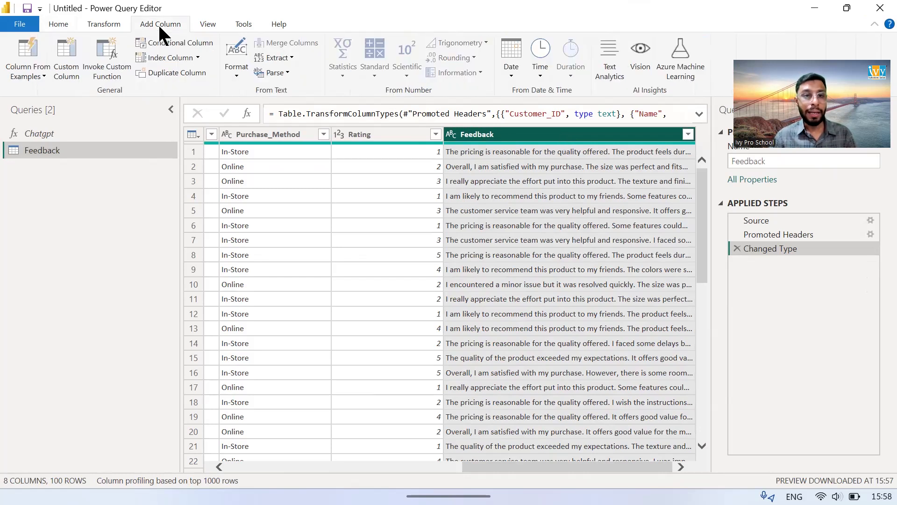
left_click(100, 74)
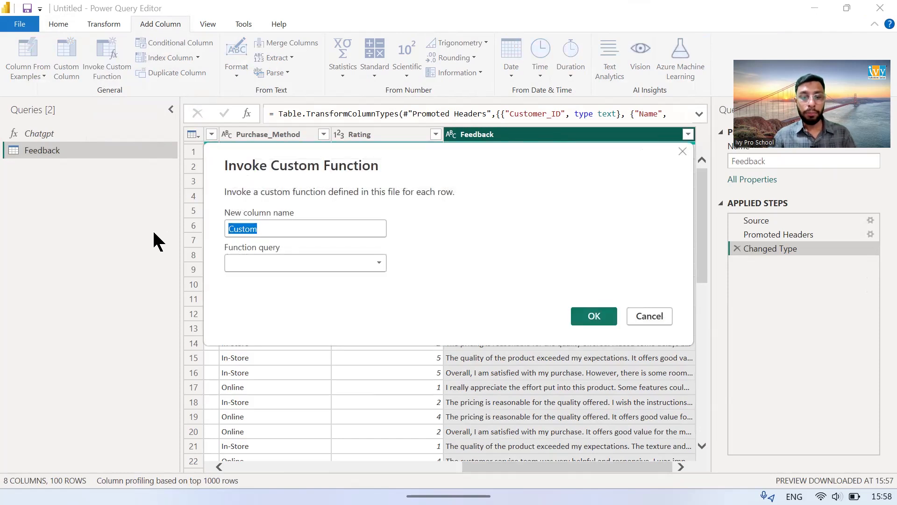
type("Sentimental")
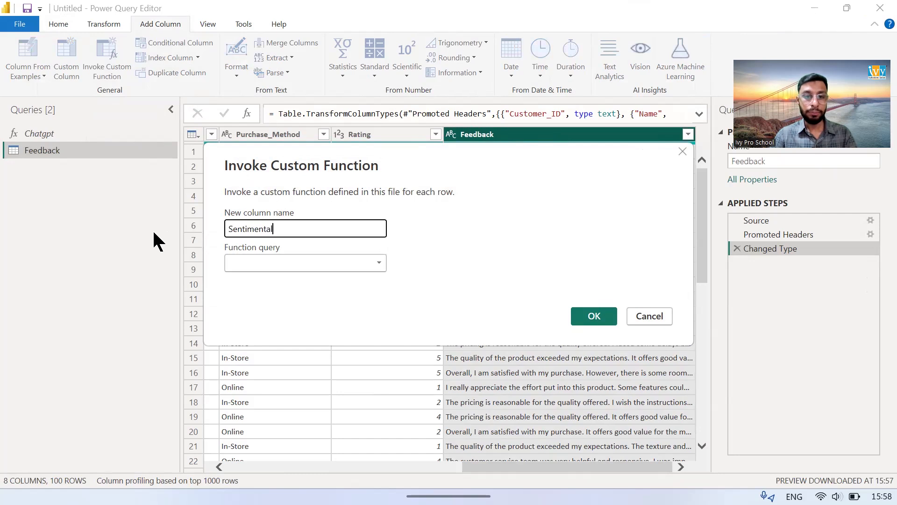
left_click(244, 265)
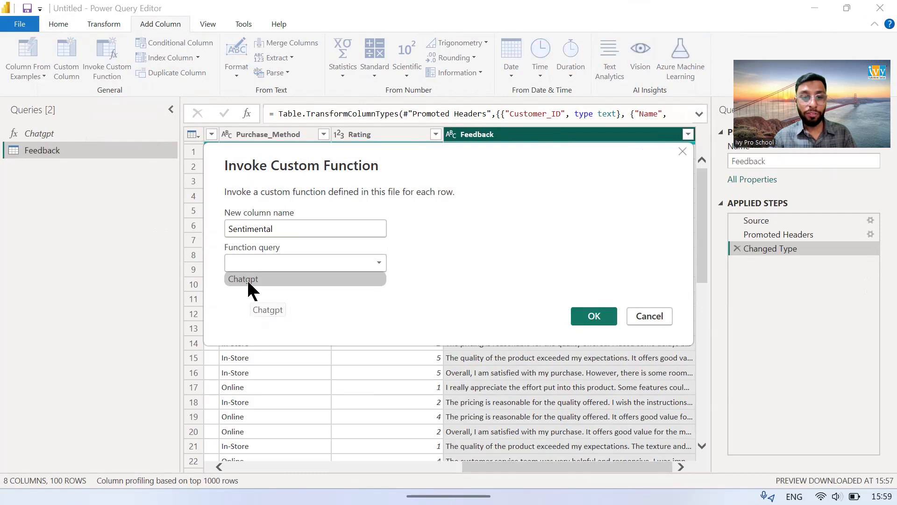
left_click(247, 279)
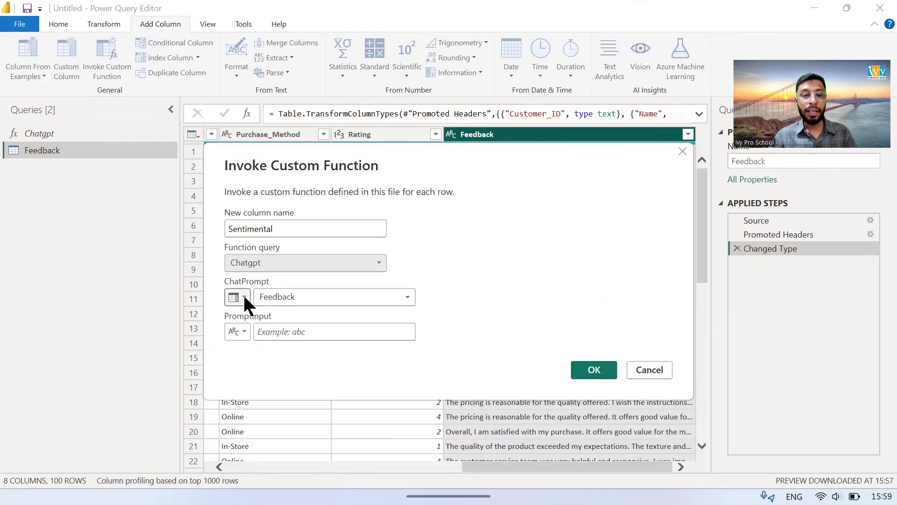
Set ChatPrompt to the text "GIve me one word sentimental analysis whether the feedback is postive,negative or neutral".
left_click(243, 296)
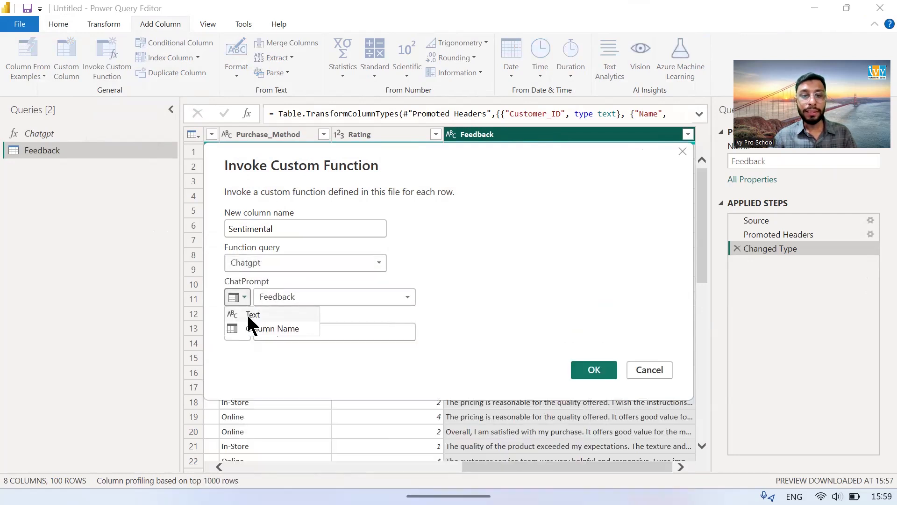
left_click(246, 313)
left_click(294, 300)
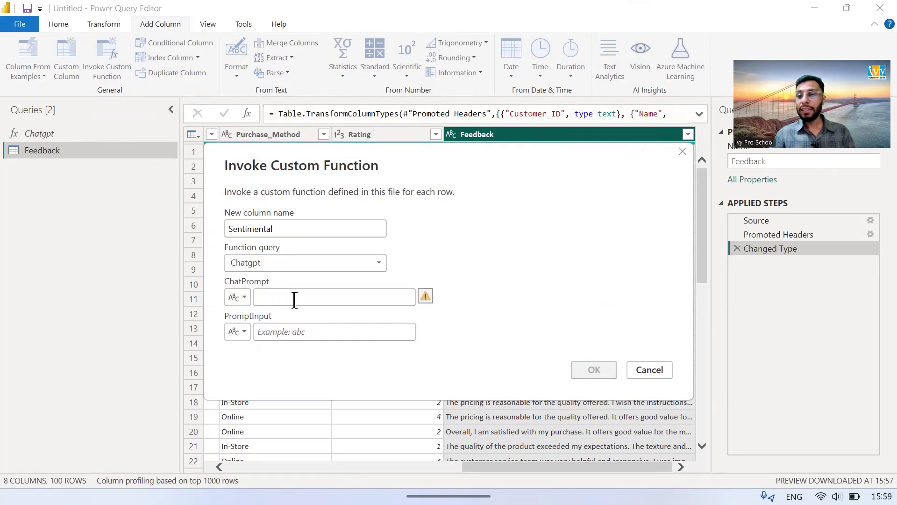
type("GI")
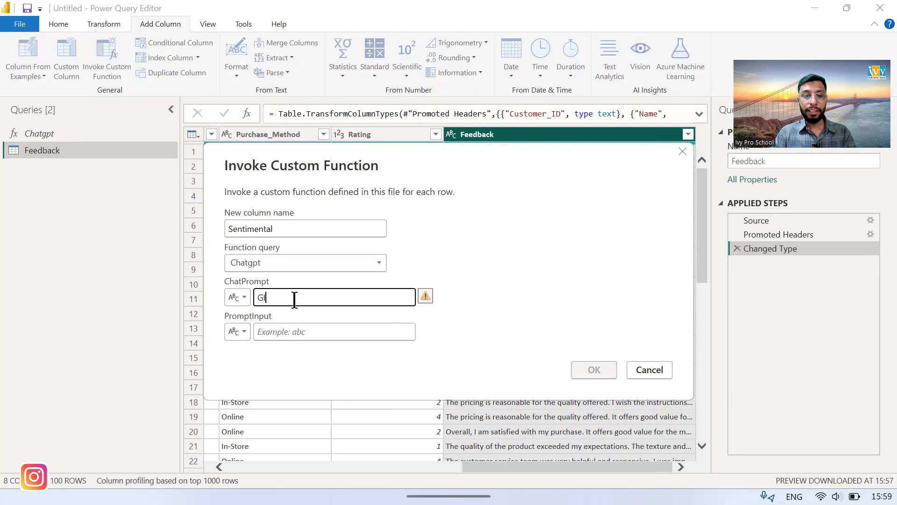
type("ve me one wor")
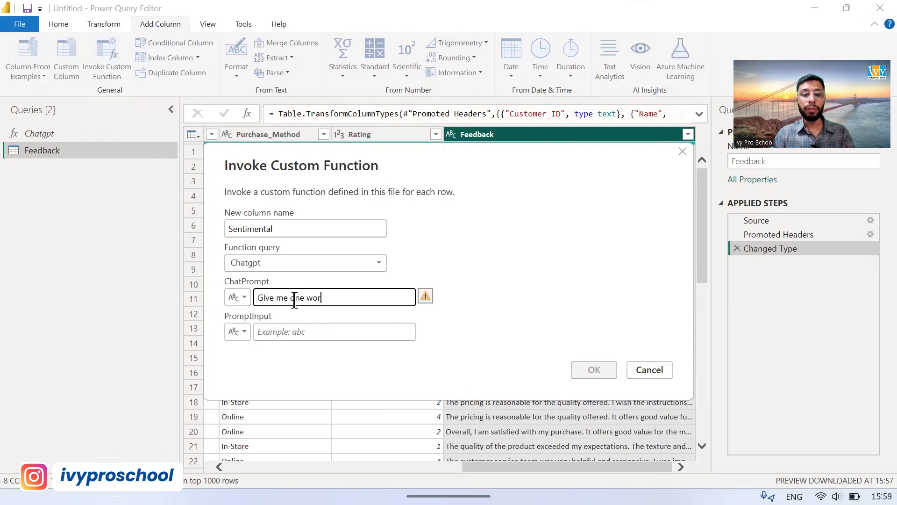
type("d sentimantal analysi")
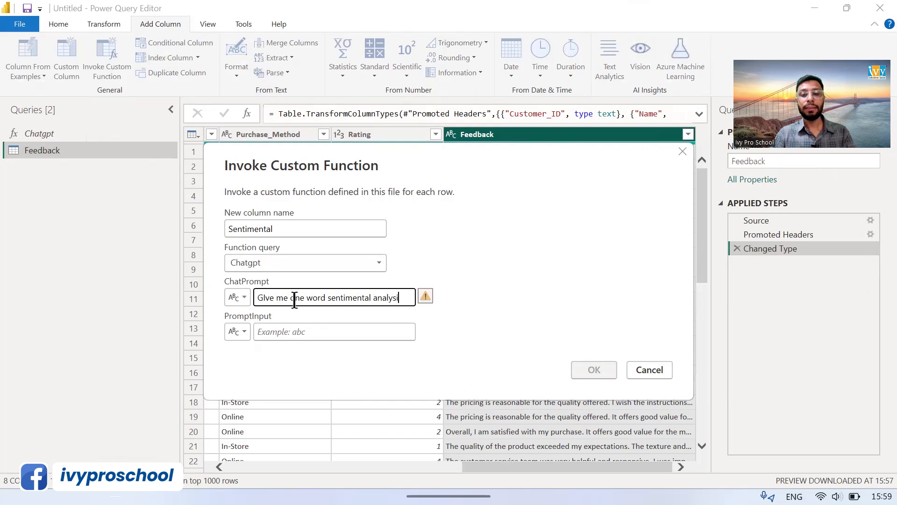
type("s")
type("het")
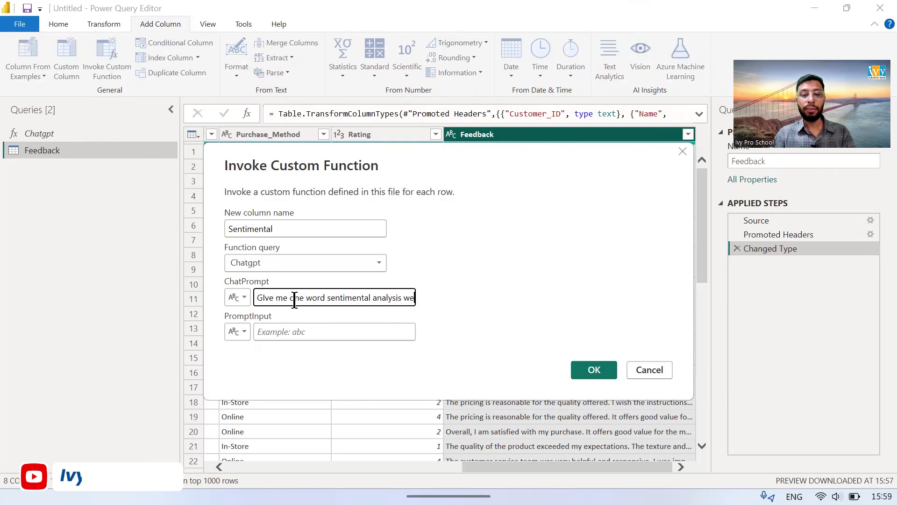
type("her")
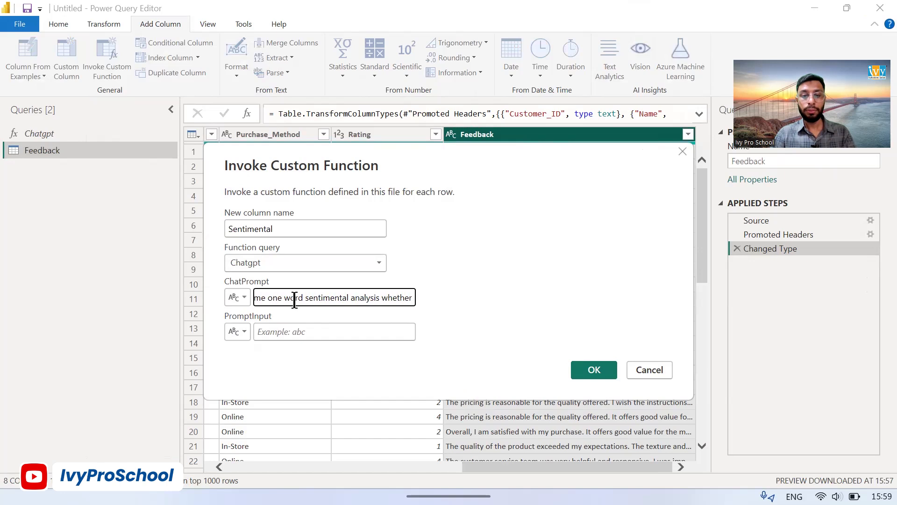
type(" the fee")
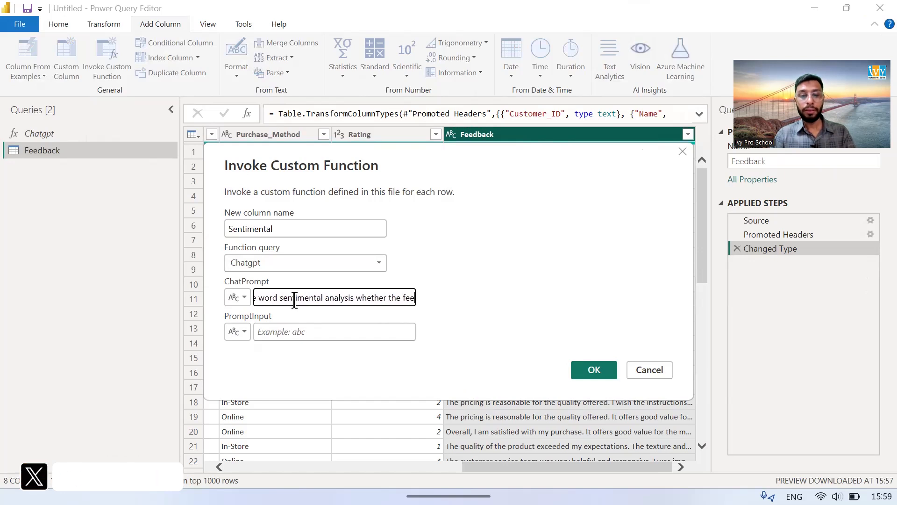
type("dback is")
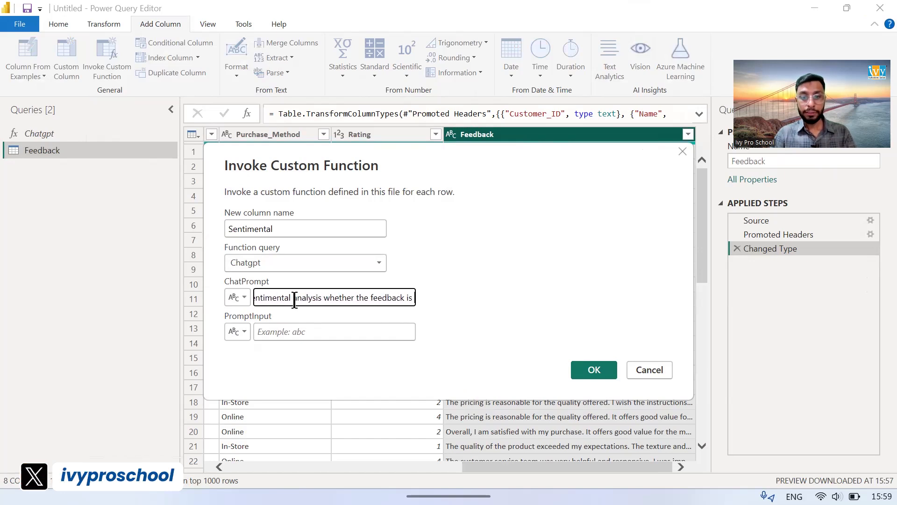
type(" postive,n")
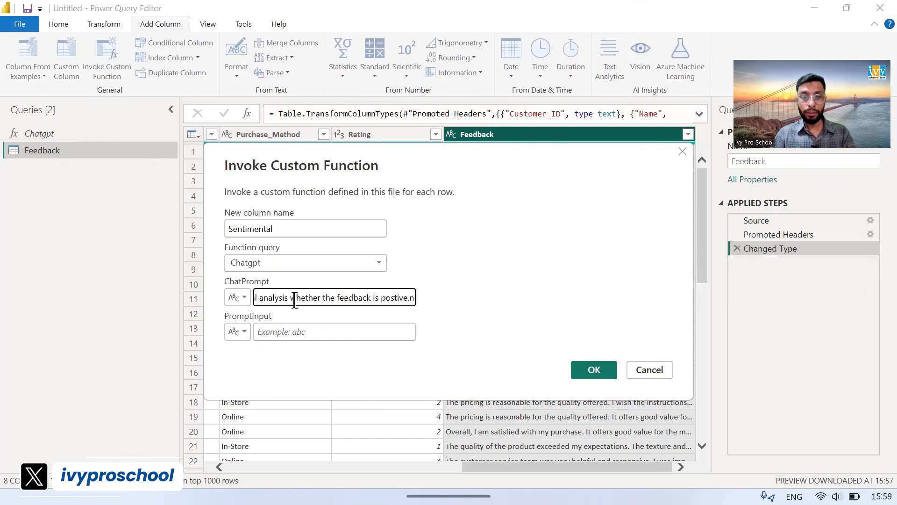
type("egative o")
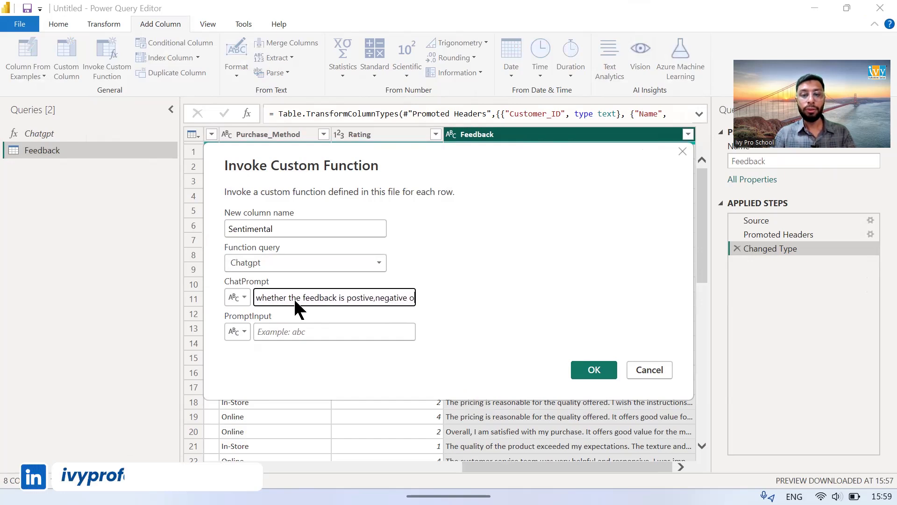
type("r neu")
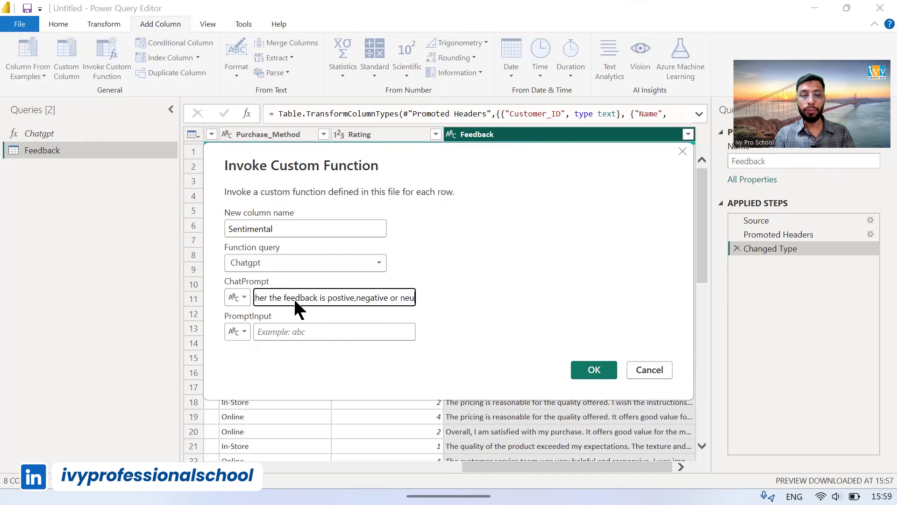
type("tral")
Set PromptInput to the Feedback column by column name and invoke the function for each row.
left_click(238, 332)
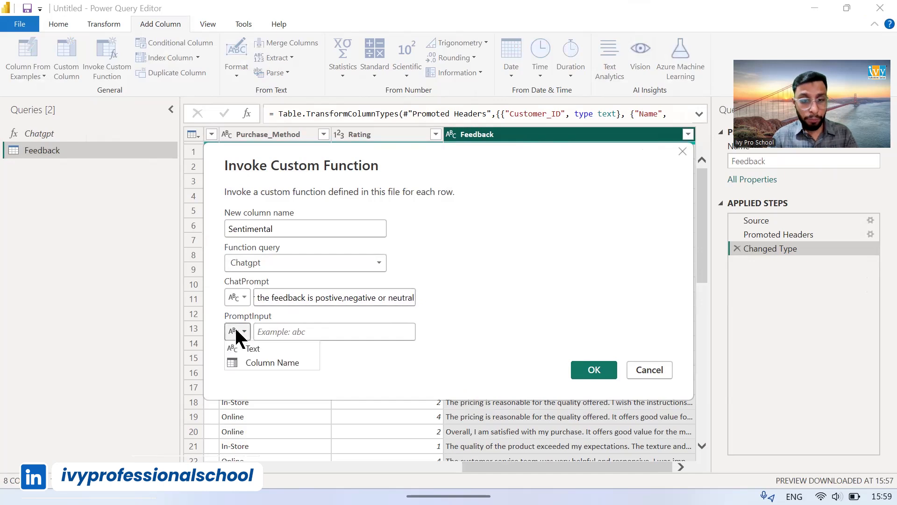
left_click(245, 359)
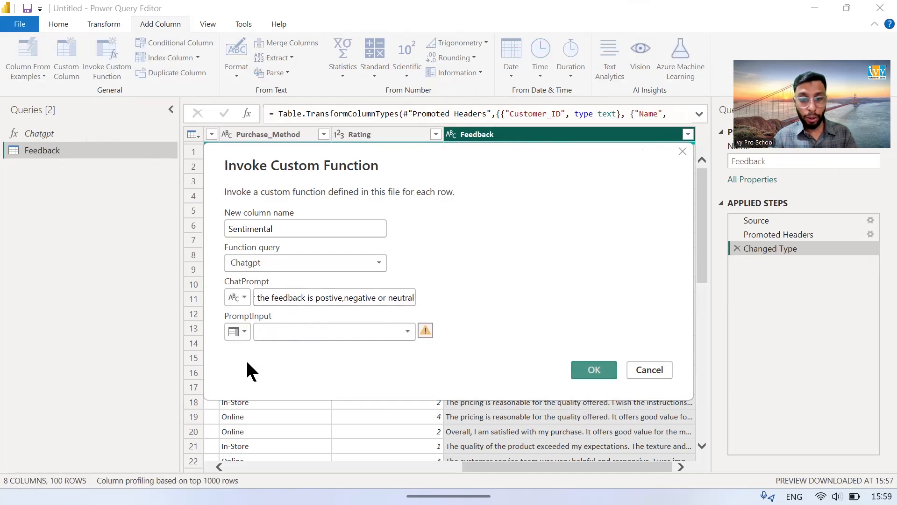
left_click(295, 329)
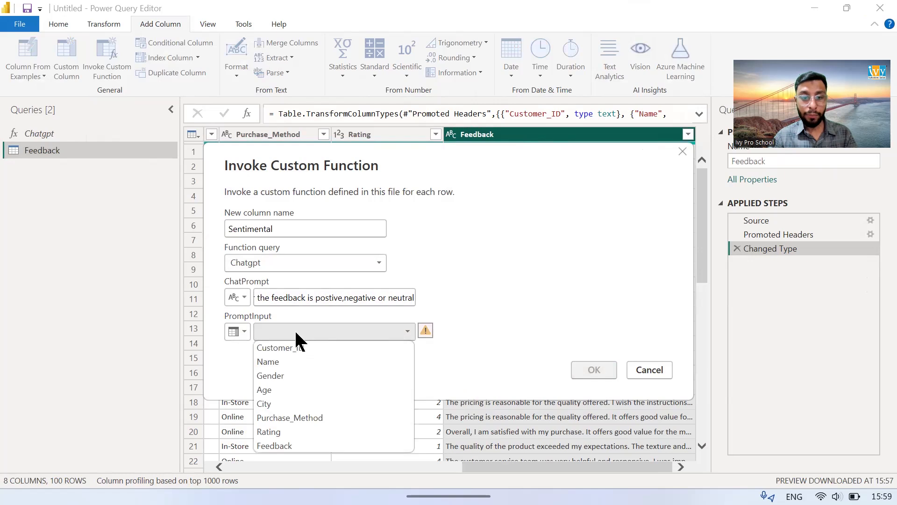
left_click(287, 442)
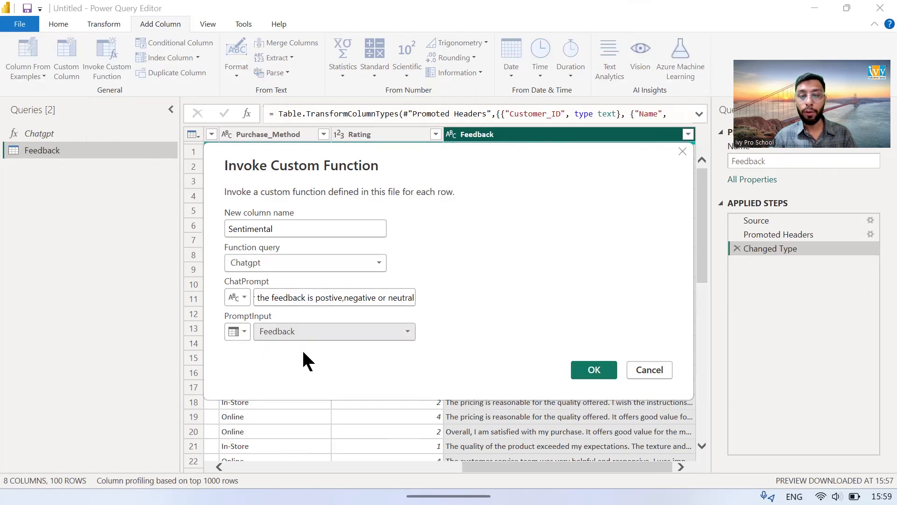
left_click(238, 332)
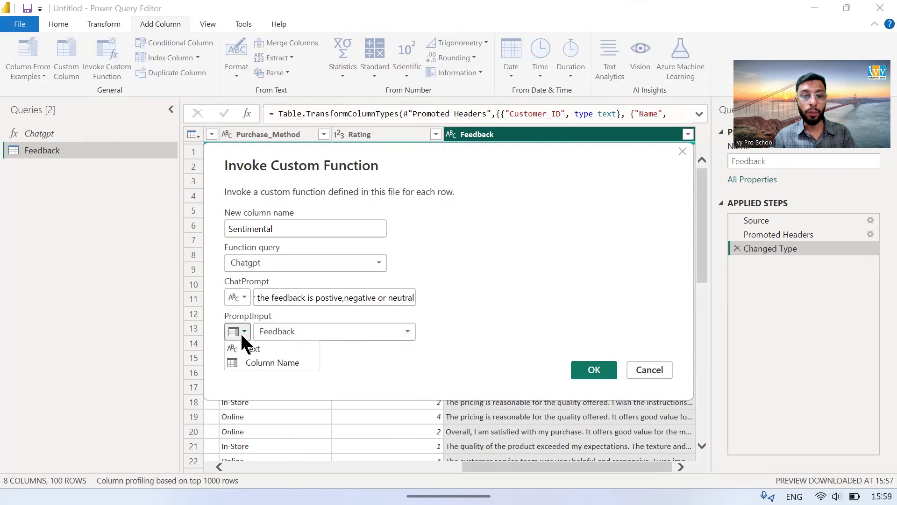
left_click(255, 363)
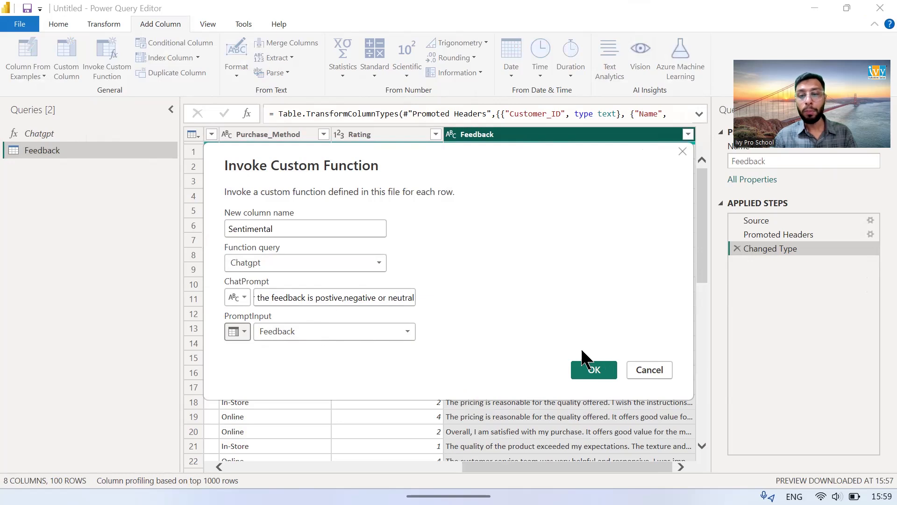
left_click(596, 372)
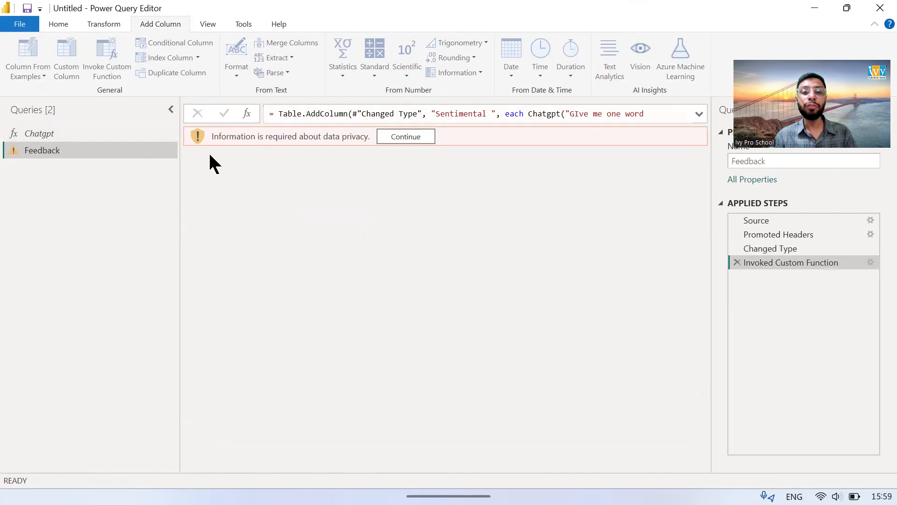
Ignore the Privacy Levels checks for this file and save the setting so the function can run.
left_click(409, 140)
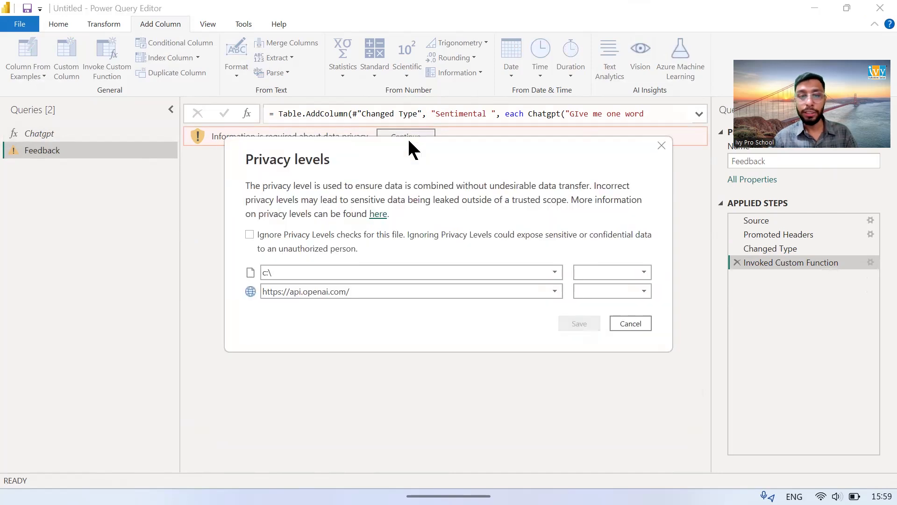
left_click(249, 234)
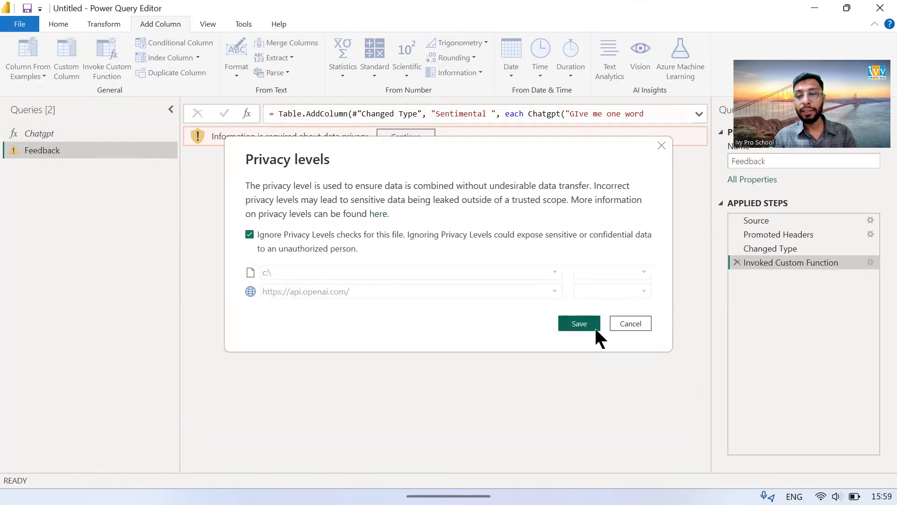
left_click(579, 323)
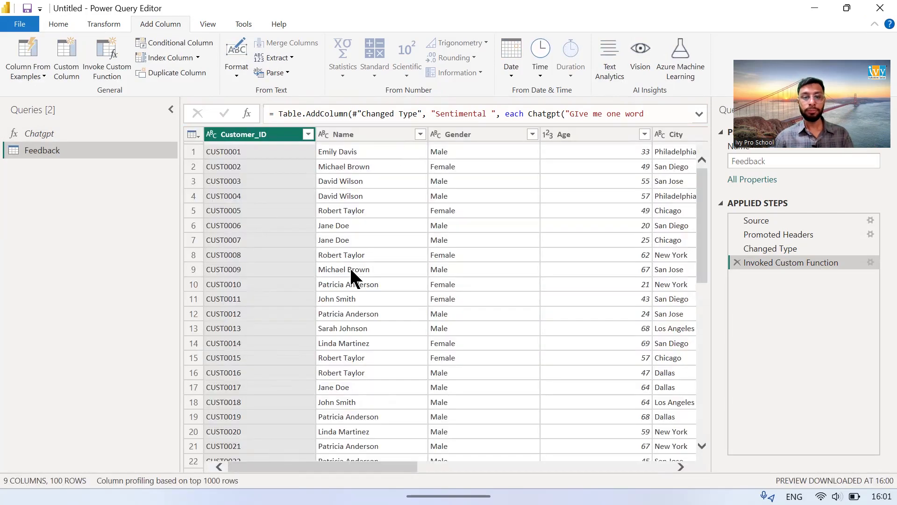
Examine the new Sentimental column's results and its list of distinct filter values.
left_click_drag(296, 464, 543, 465)
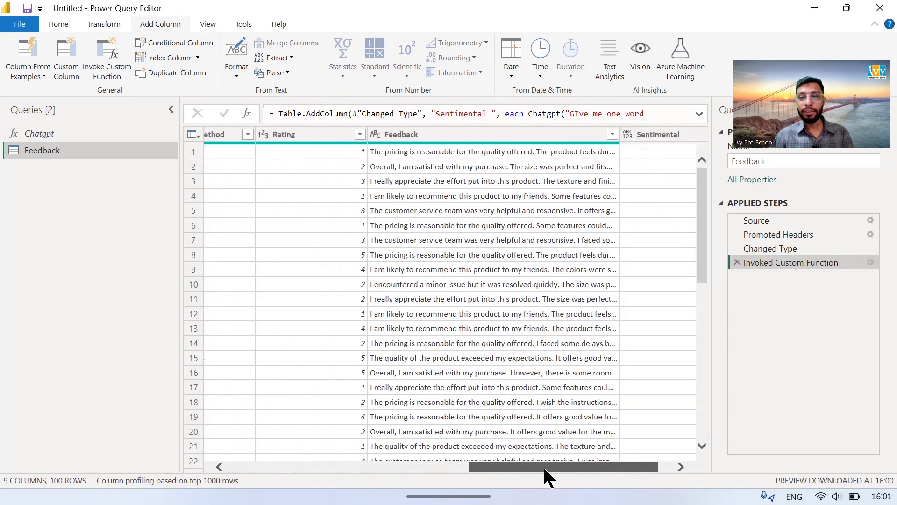
left_click(681, 131)
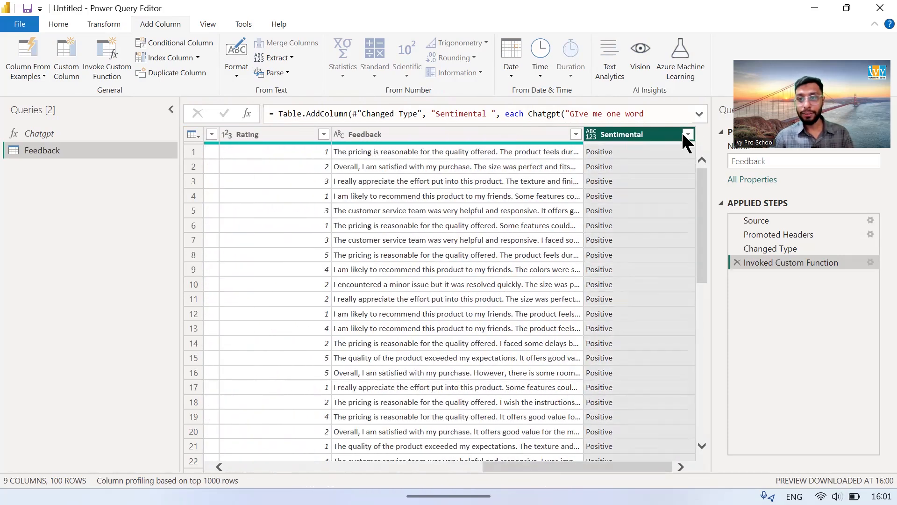
left_click(688, 134)
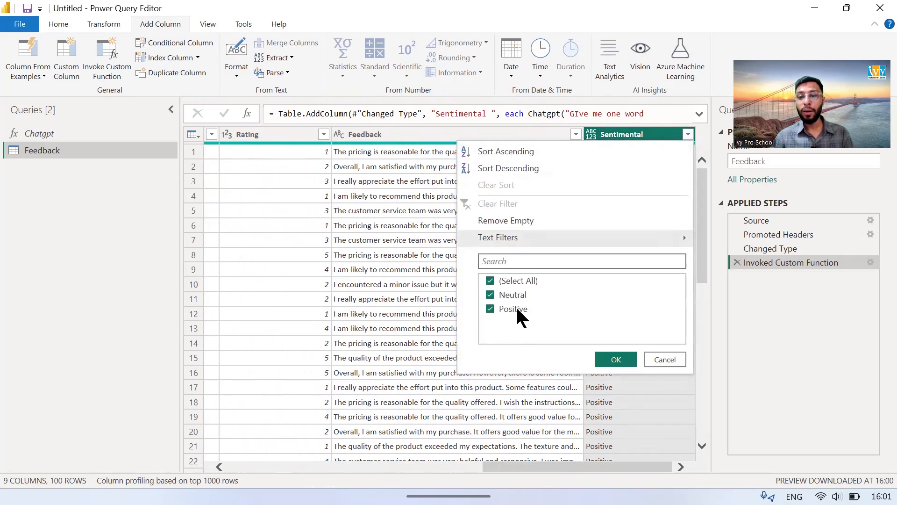
Filter the Sentimental column so that only the rows classified as Neutral are shown.
left_click(661, 359)
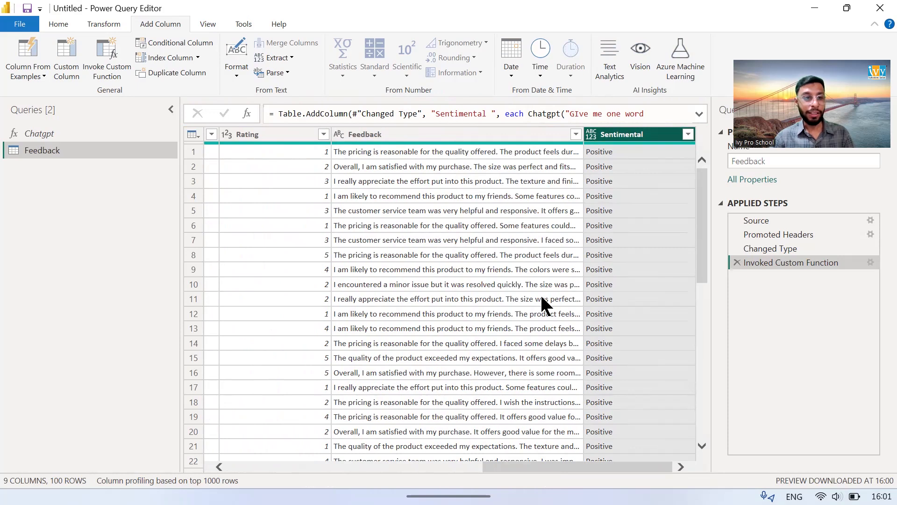
scroll(435, 275, "down", 10)
scroll(435, 276, "up", 10)
left_click(688, 134)
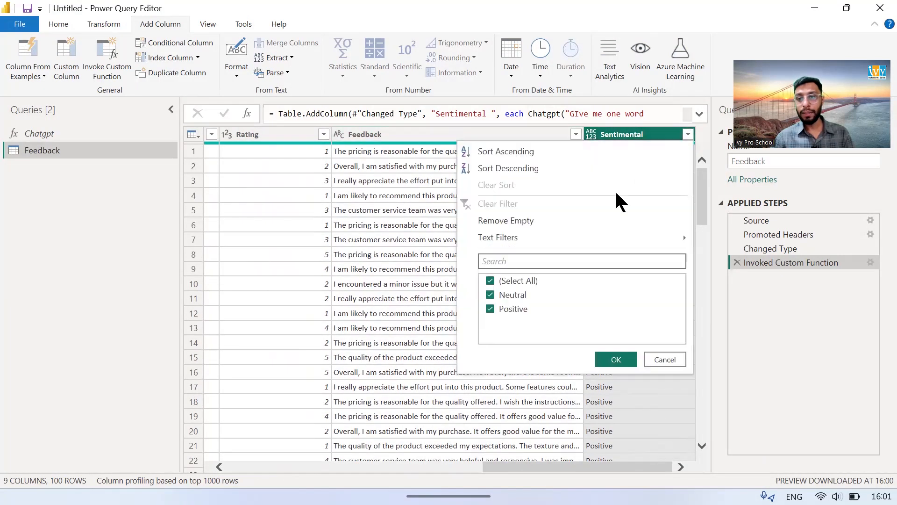
left_click(491, 280)
left_click(492, 295)
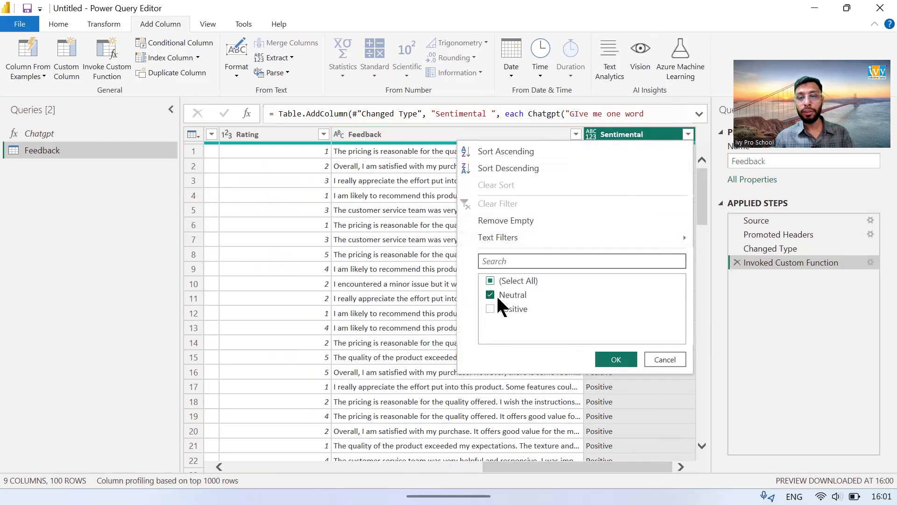
left_click(612, 360)
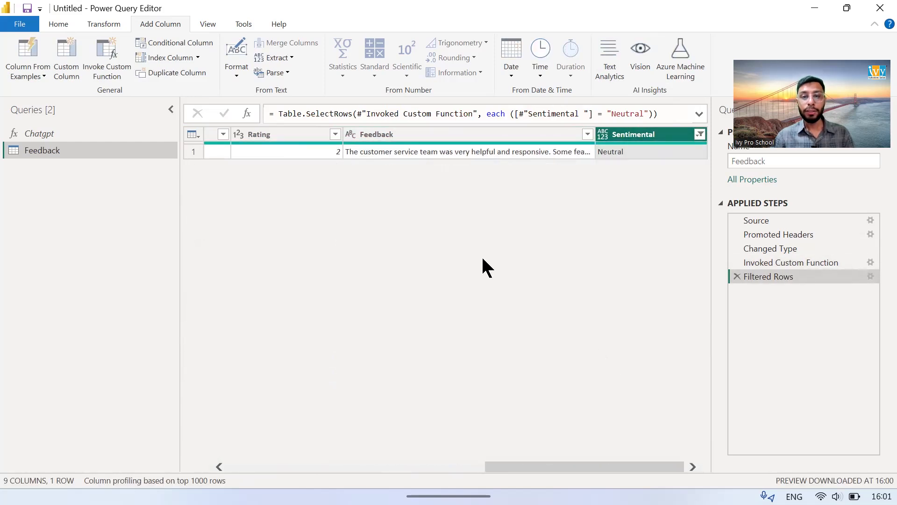
Clear the Neutral filter from the Sentimental column to bring back all feedback rows.
left_click(699, 134)
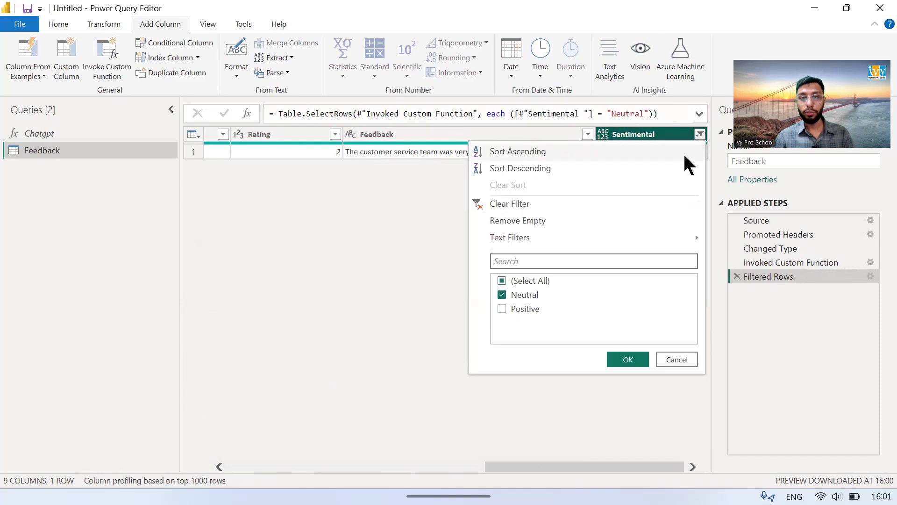
left_click(530, 204)
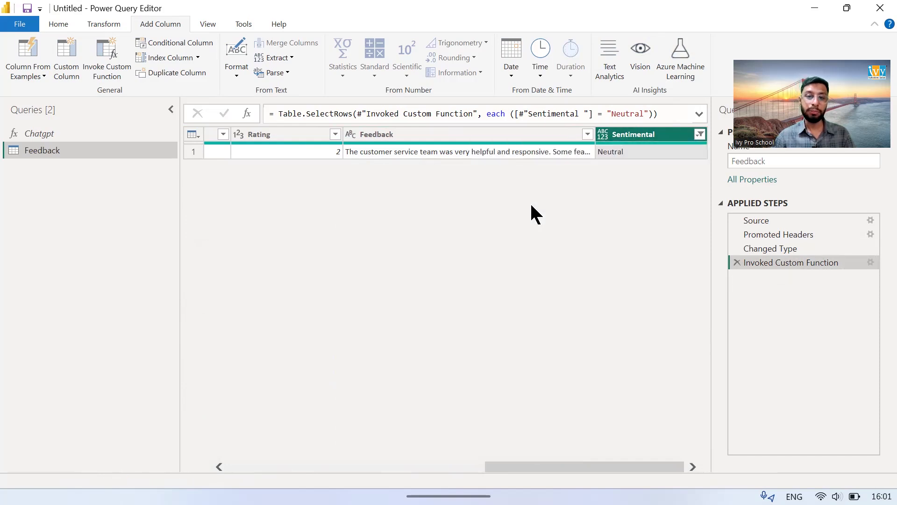
scroll(500, 344, "left", 10)
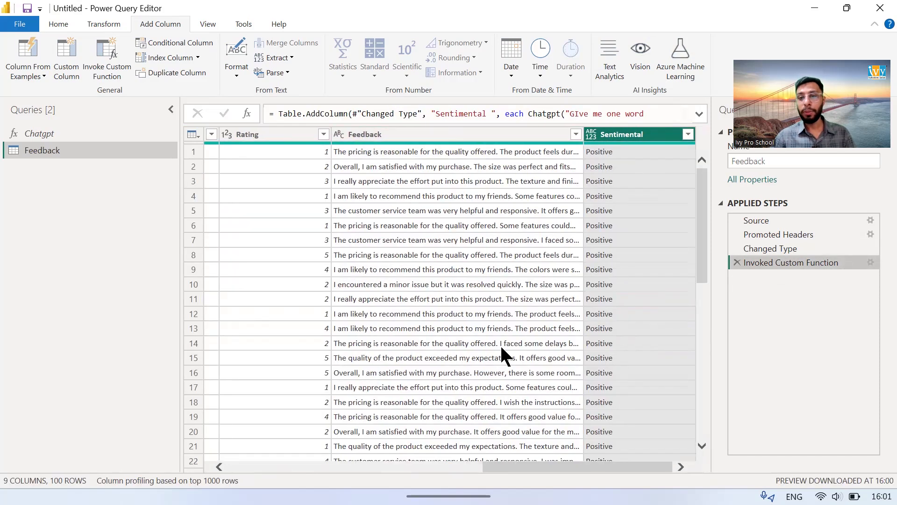